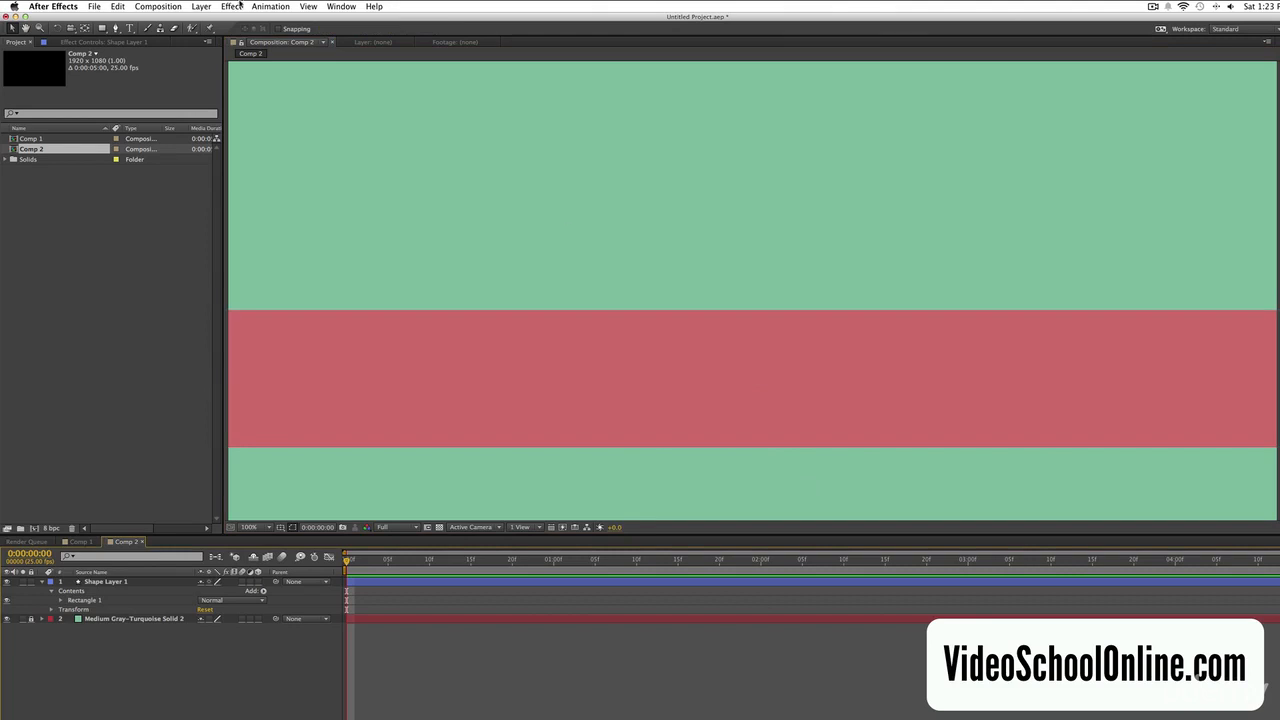
- Create a text layer reading "Visit VideoSchoolOnline.com" in the upper green area of the composition
click(128, 28)
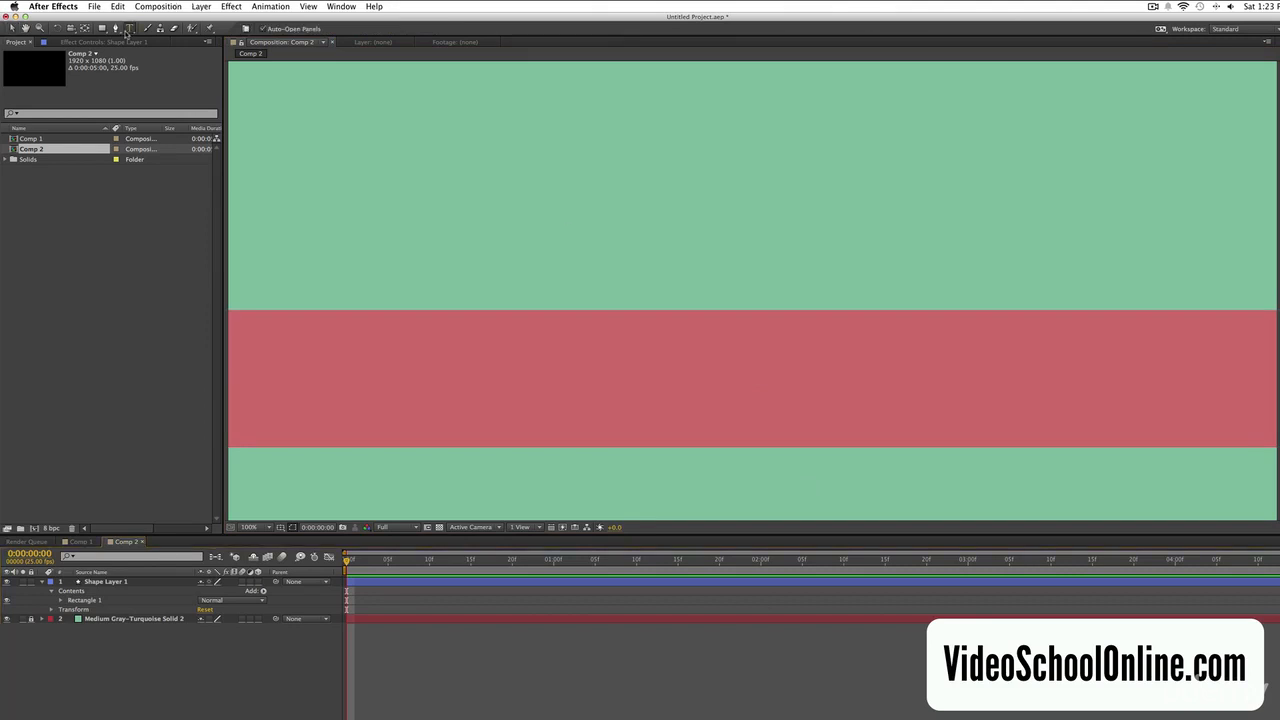
click(428, 272)
text(Vis)
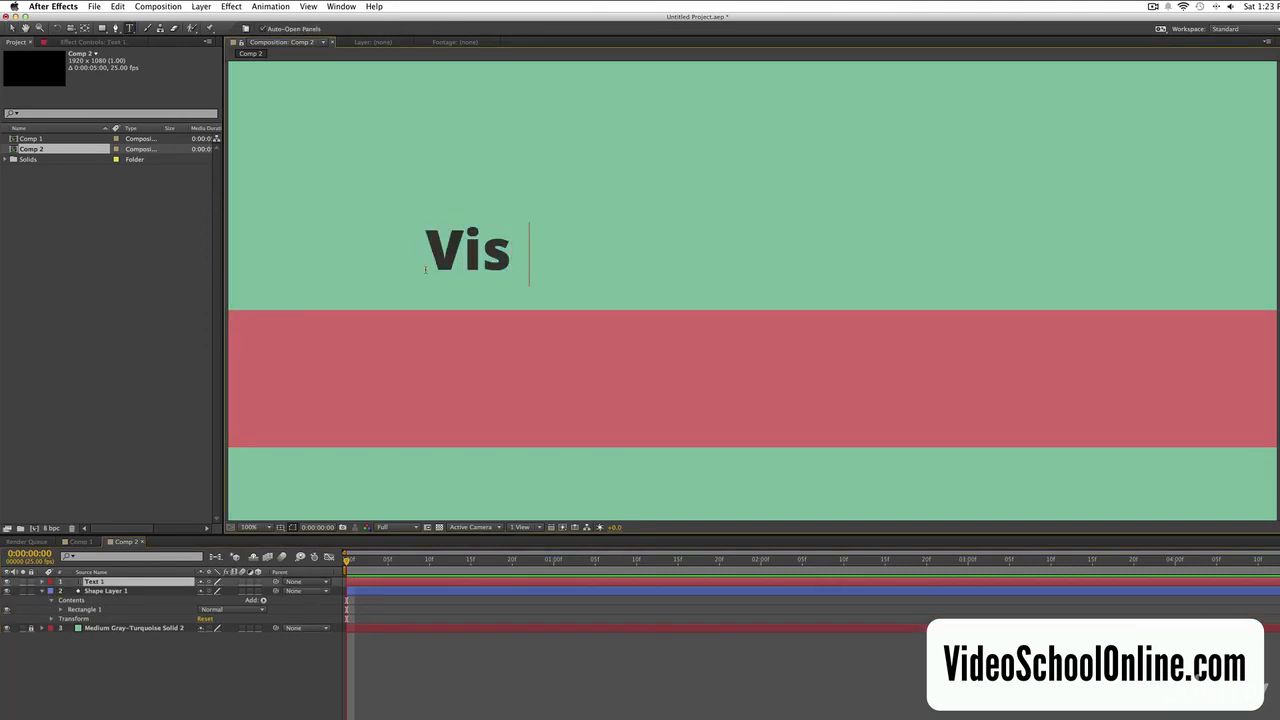
text(it VideoSchoolOnline.com)
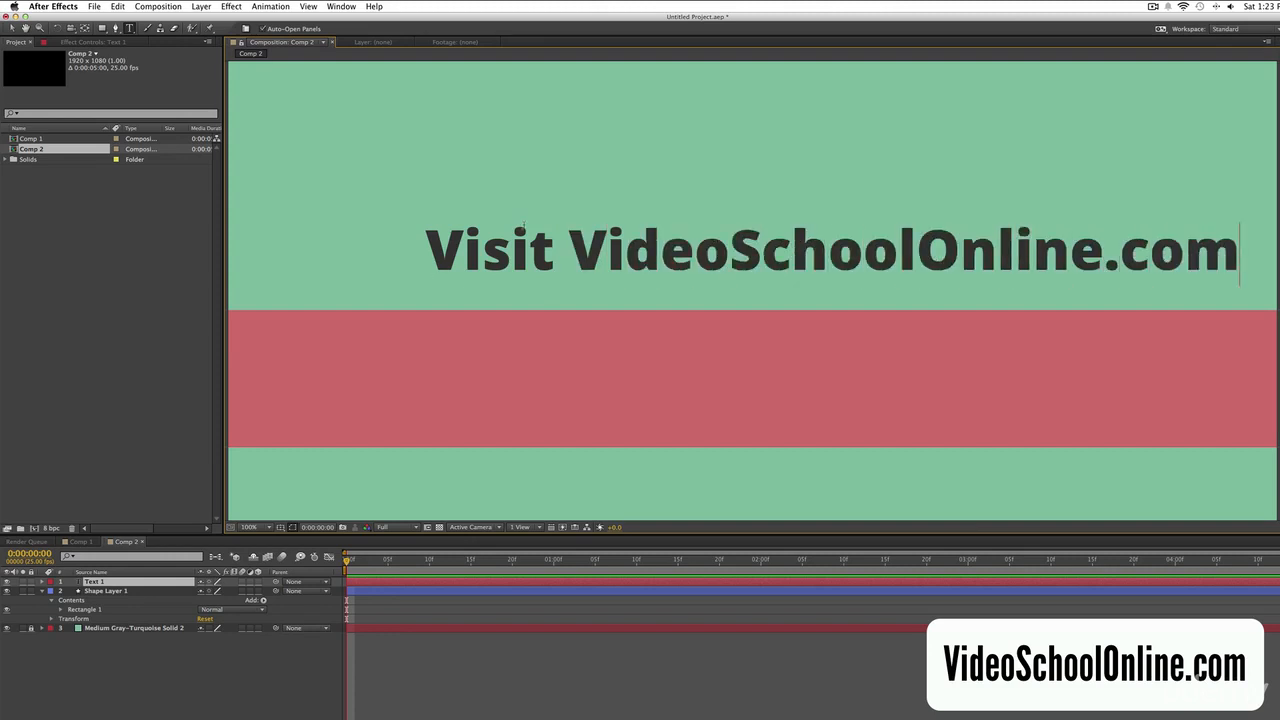
- Restyle the text so "Visit" is a thin italic and ".com" a lighter weight than the bold name
double_click(550, 242)
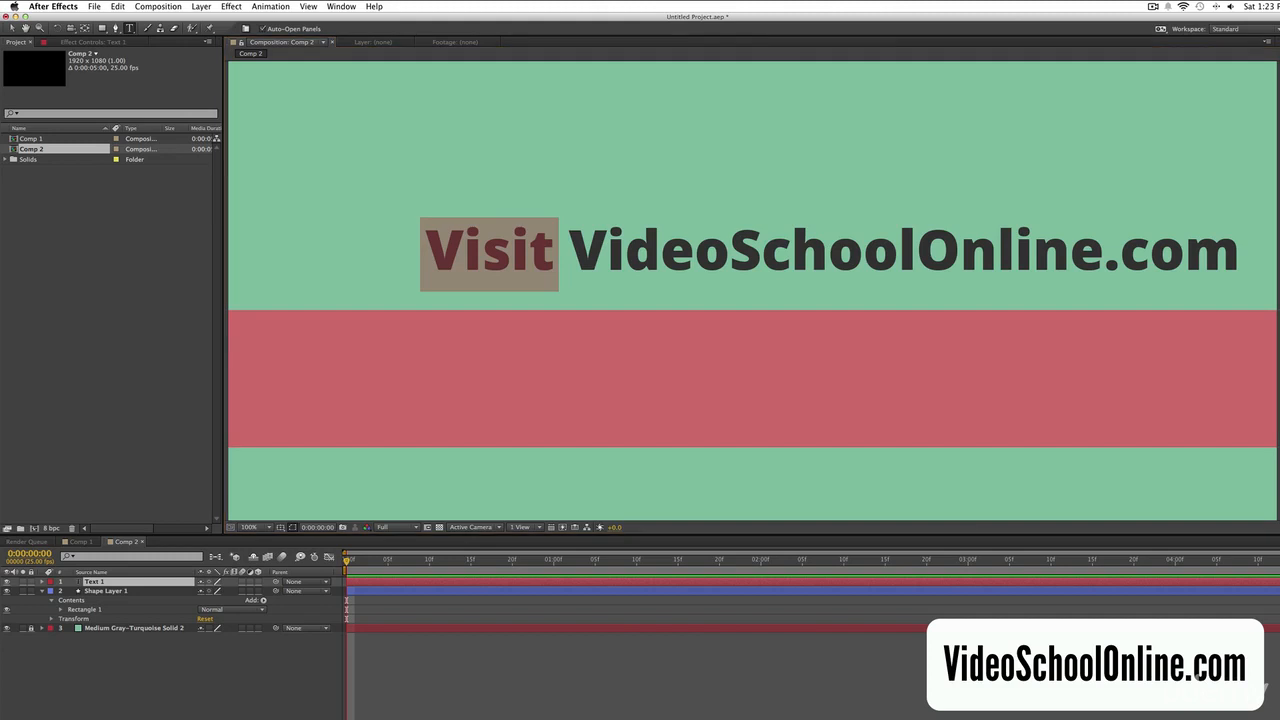
click(1279, 296)
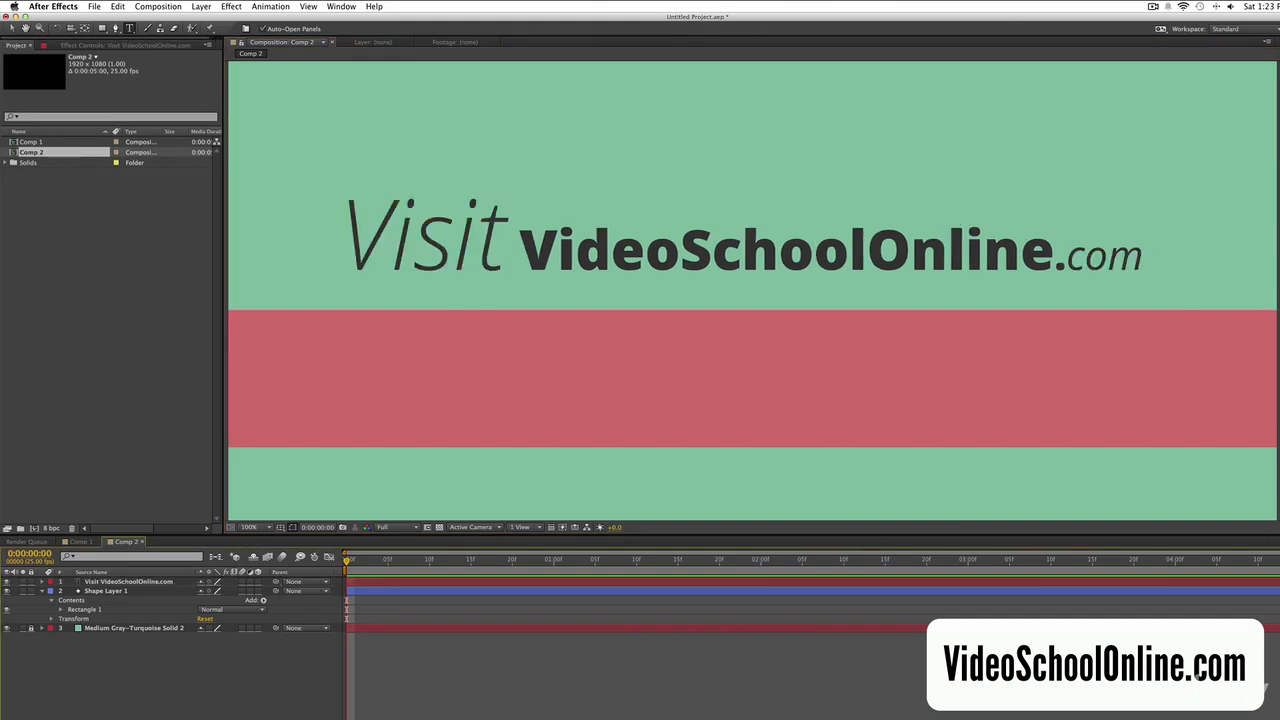
click(14, 30)
drag(686, 271, 688, 218)
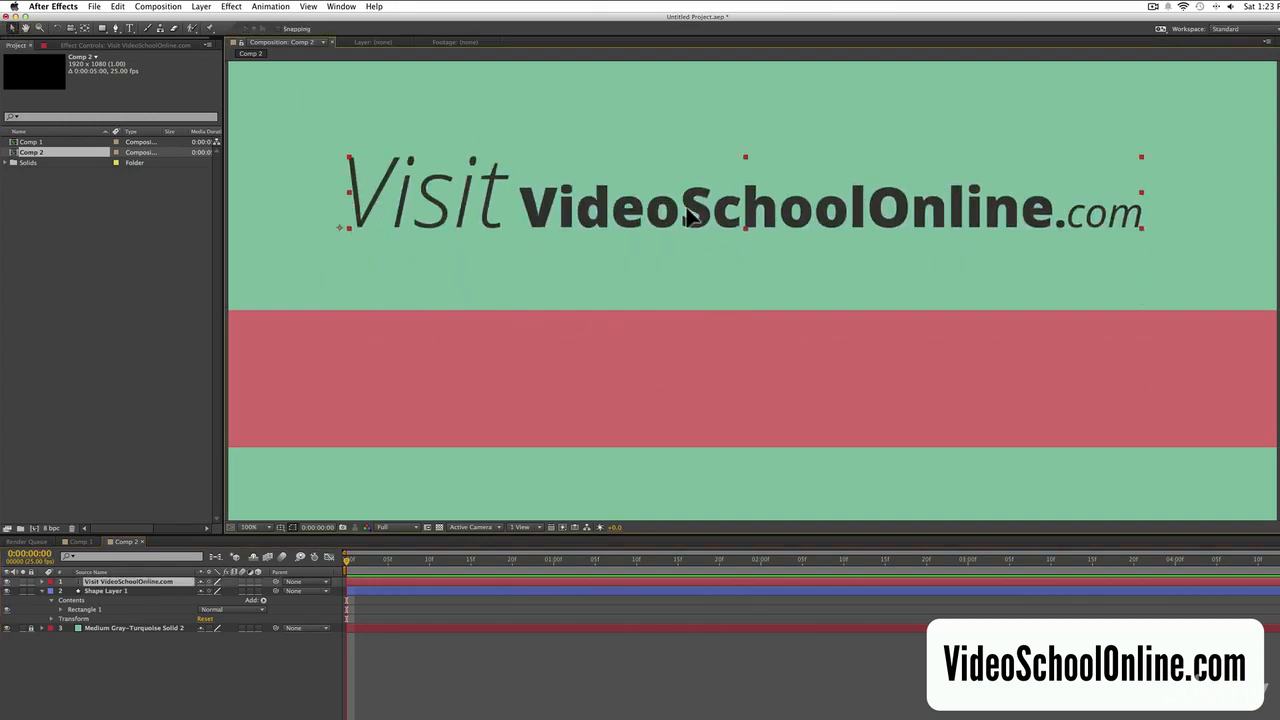
key(super+z)
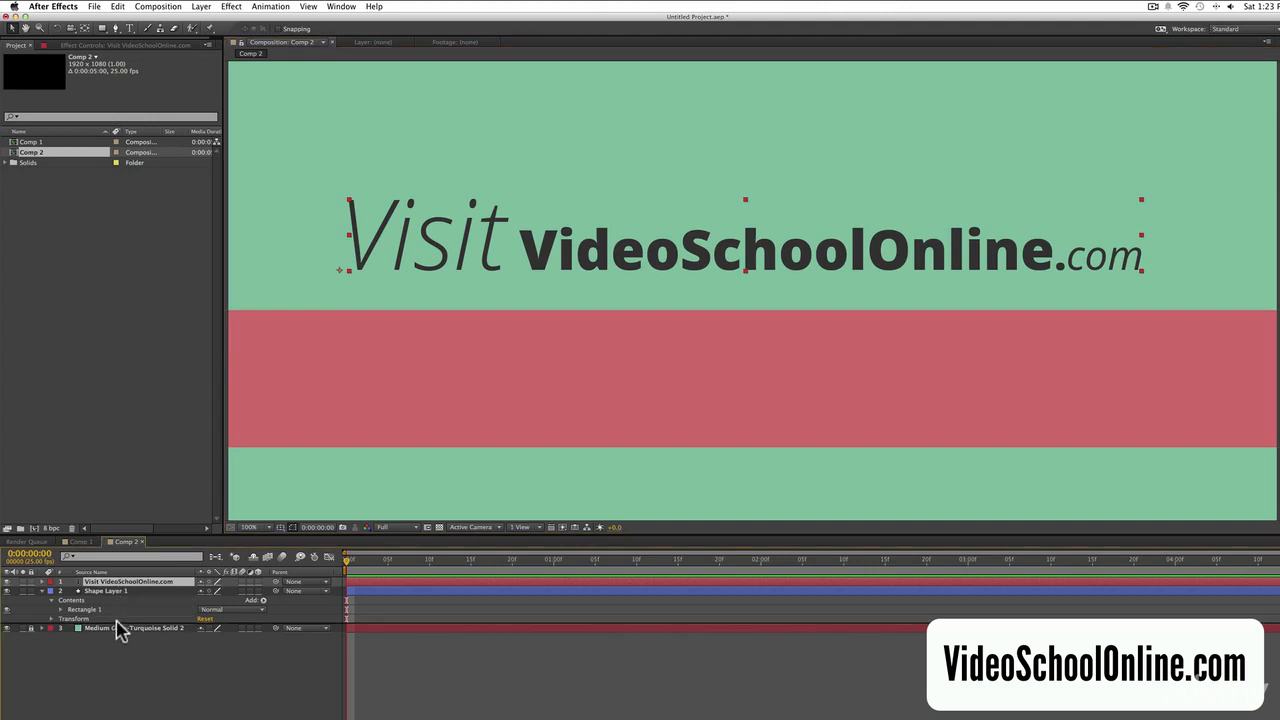
- Move the shape layer above the text layer and rename it Color Bar
drag(117, 621, 116, 618)
click(119, 581)
key(Return)
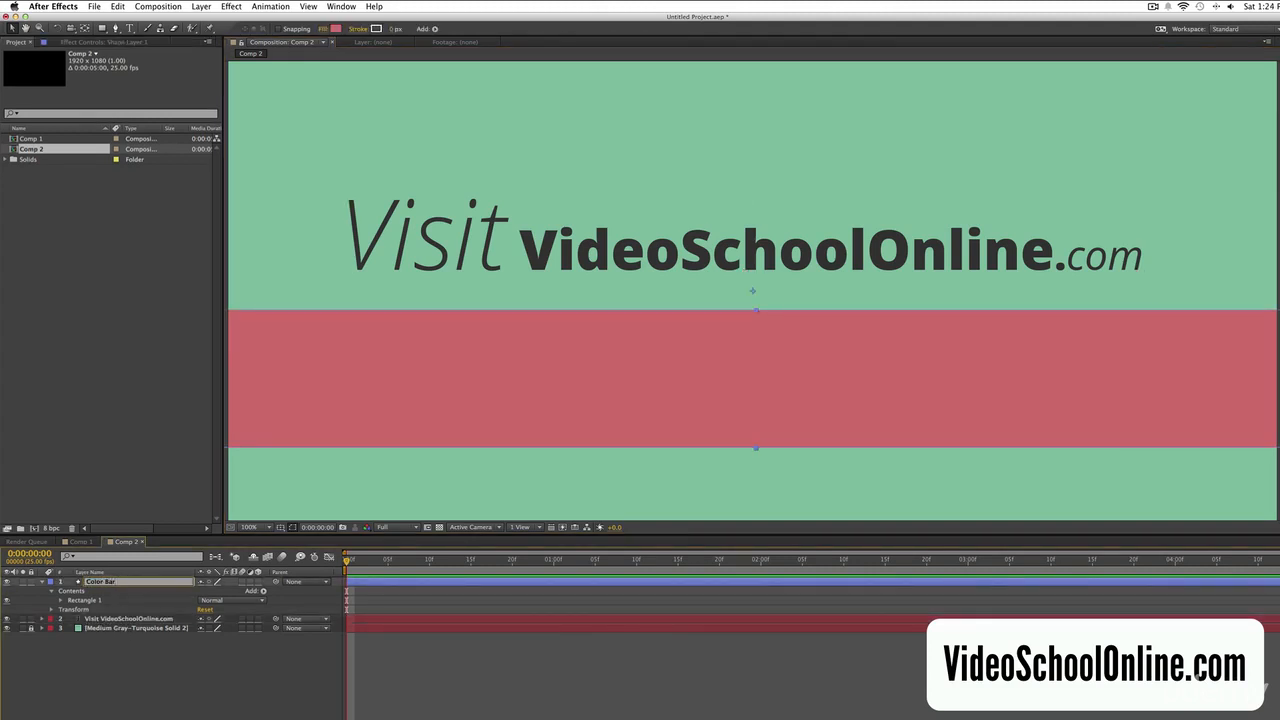
- Show the text layer's Position and set a Position keyframe at 1 second with the text just above the bar
click(429, 663)
click(437, 623)
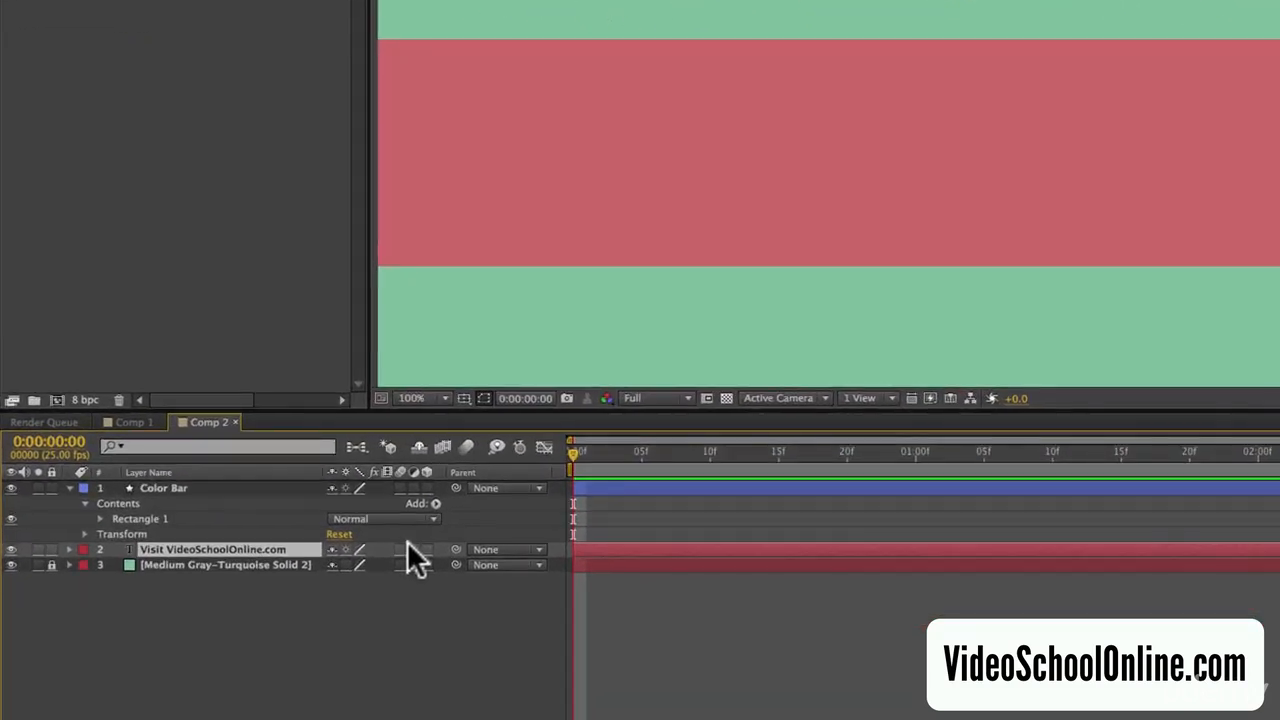
key(p)
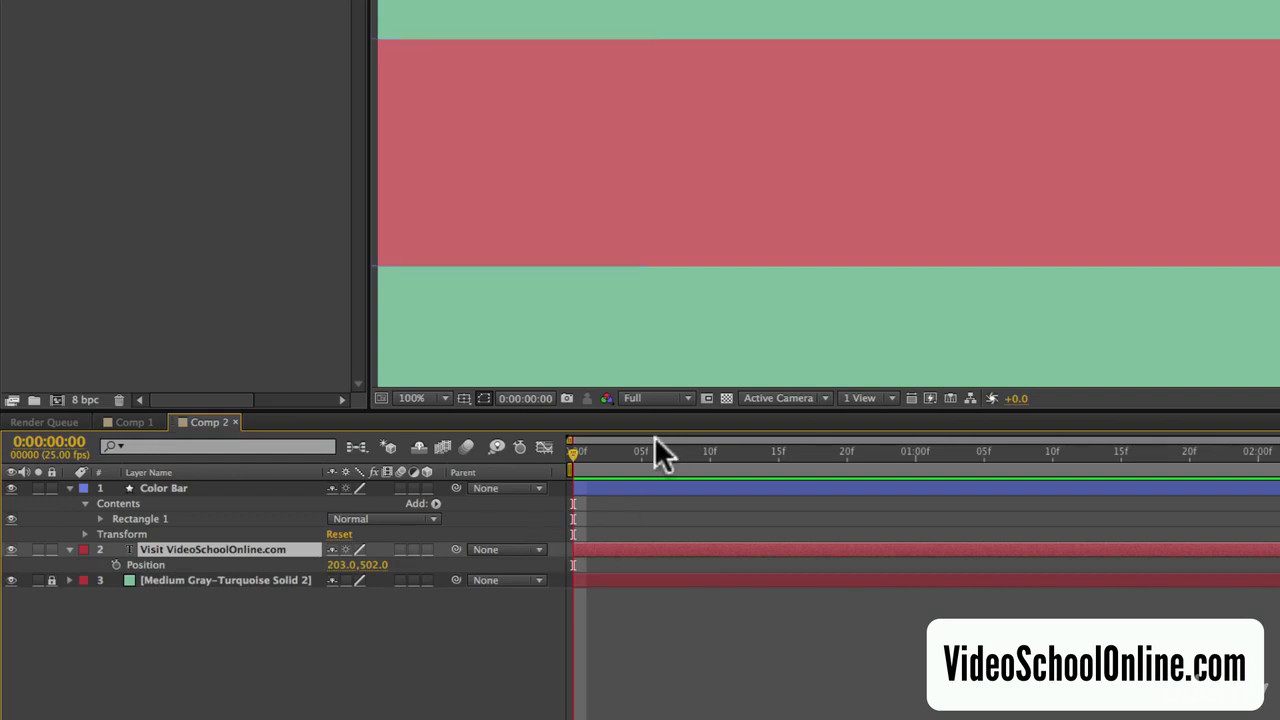
drag(572, 450, 915, 447)
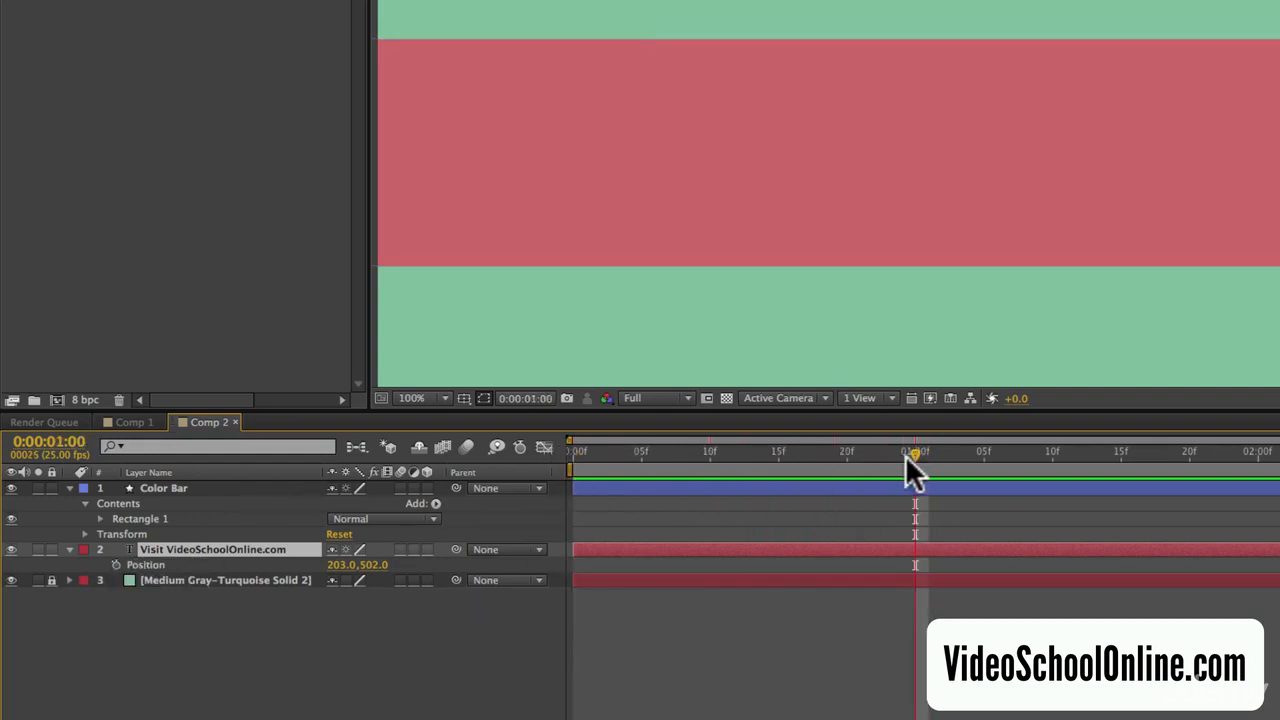
mouse_move(614, 252)
mouse_down()
mouse_move(614, 241)
mouse_move(617, 272)
mouse_up()
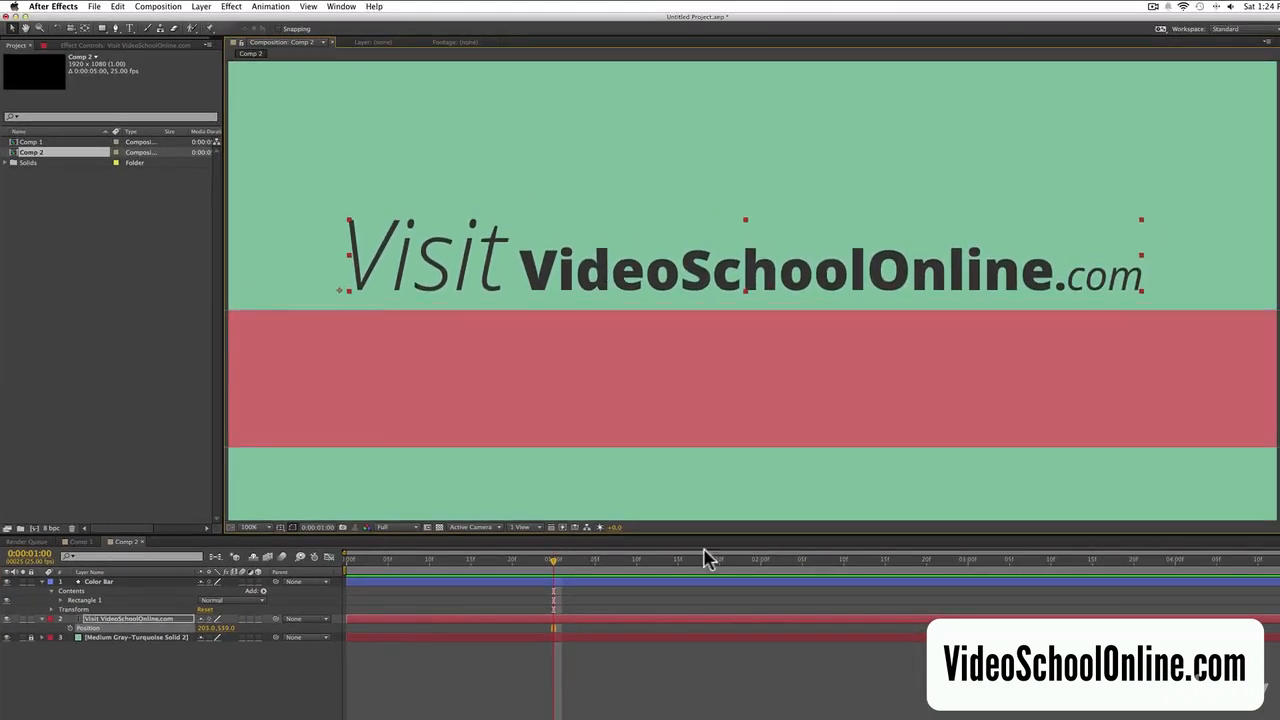
click(70, 629)
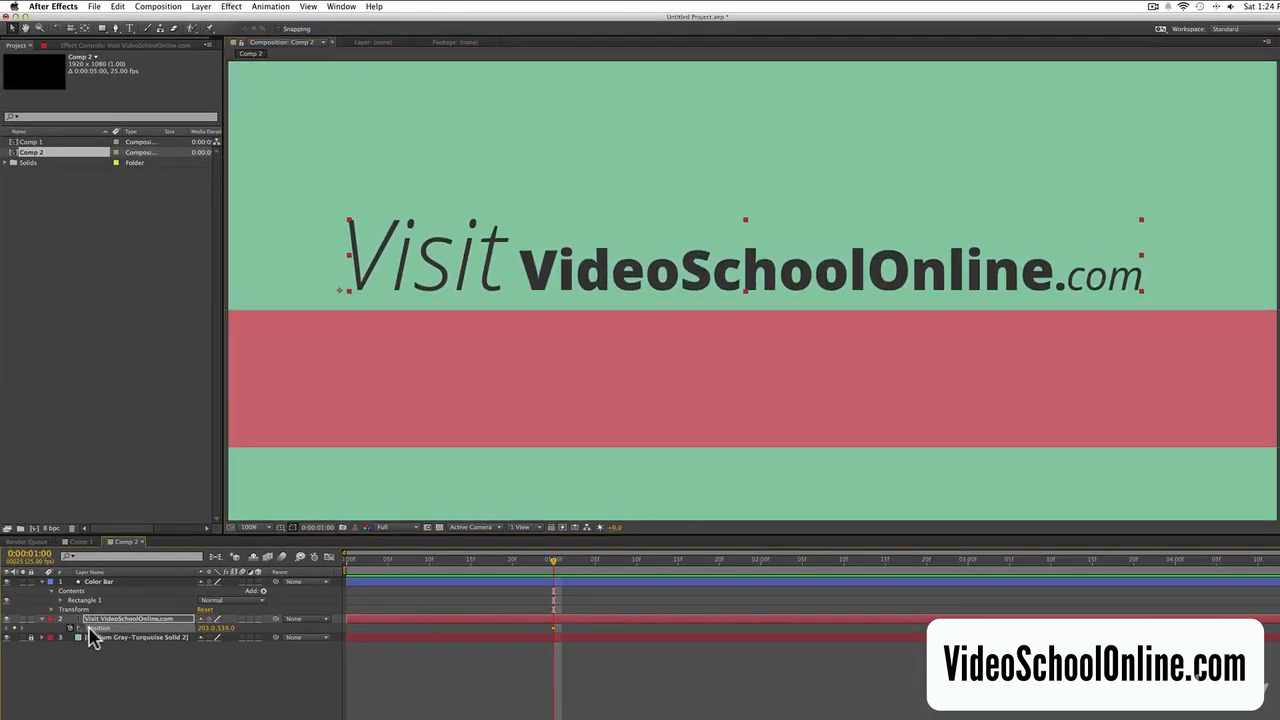
- At 15 frames, move the text straight down so it sits hidden behind the red color bar
click(472, 560)
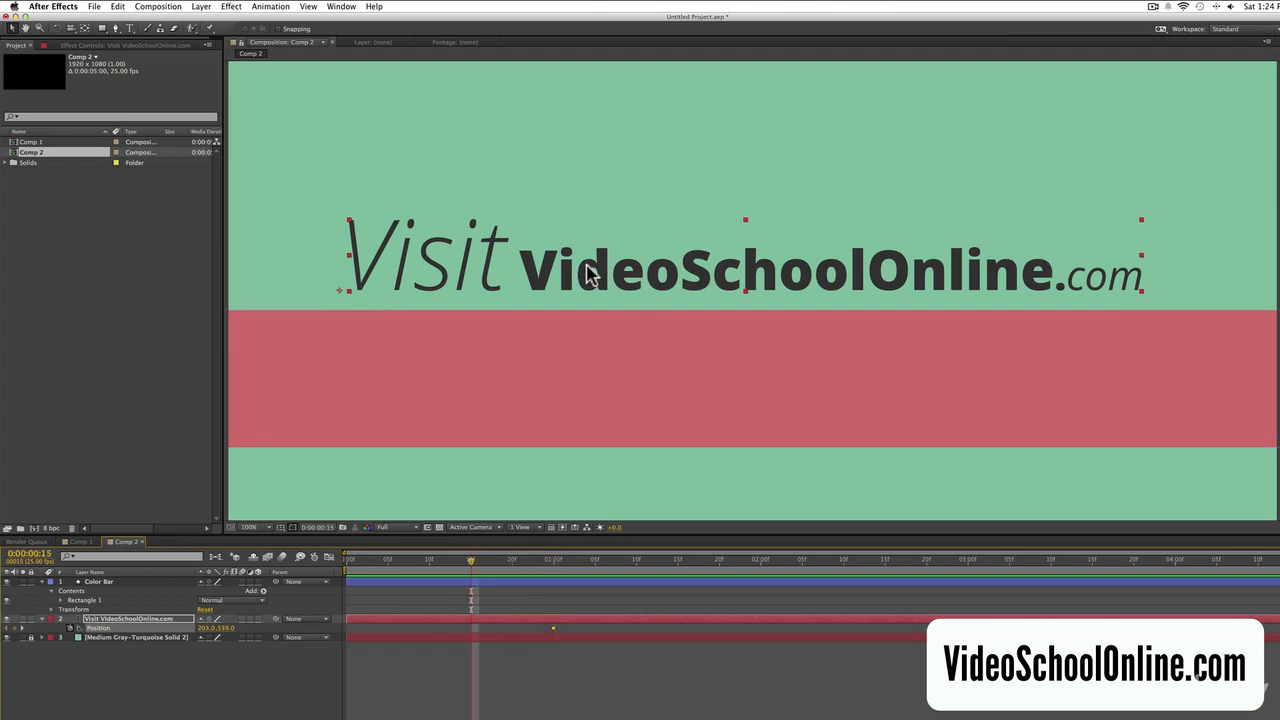
drag(588, 276, 551, 409)
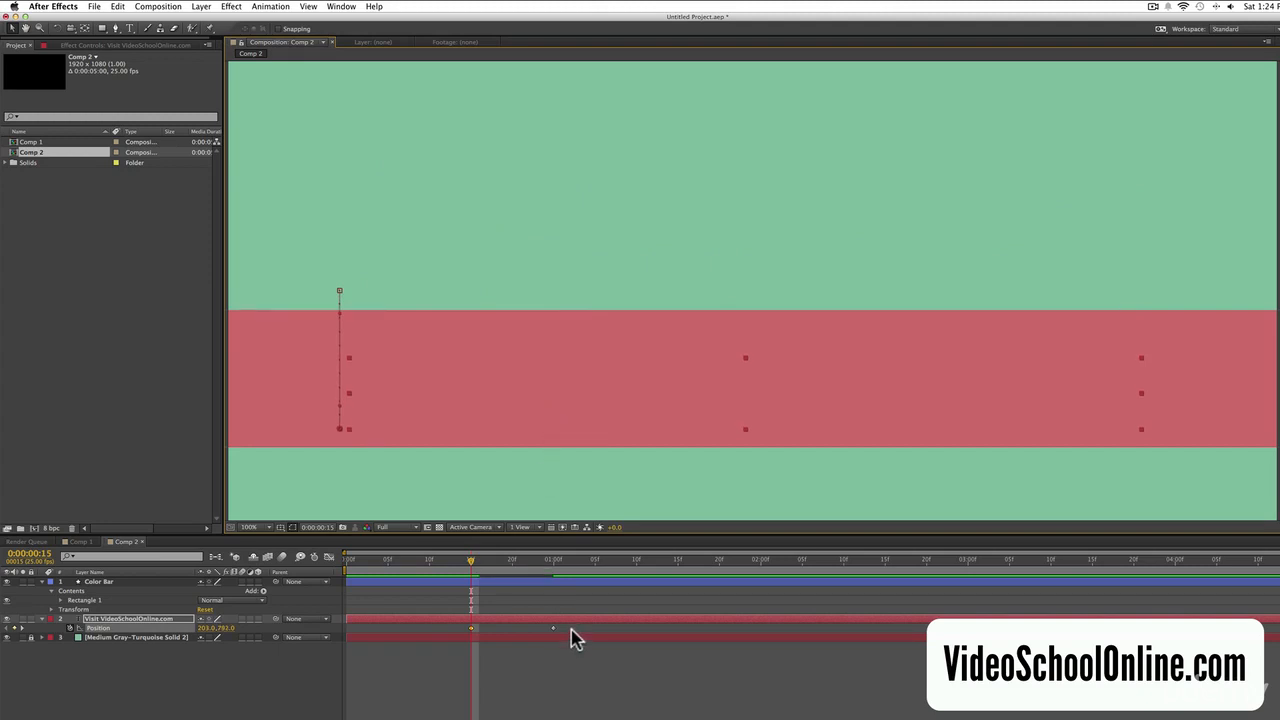
- Preview the slide animation and compare it with the Comp 1 reference composition
key(space)
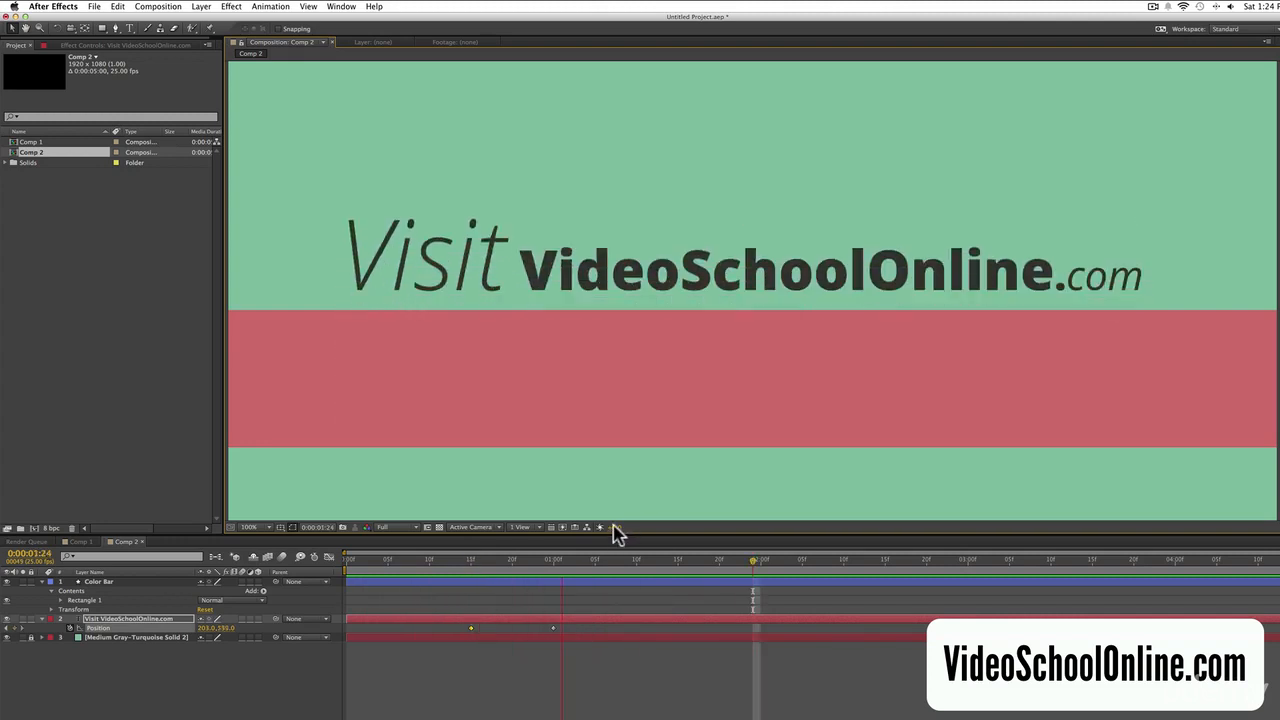
key(space)
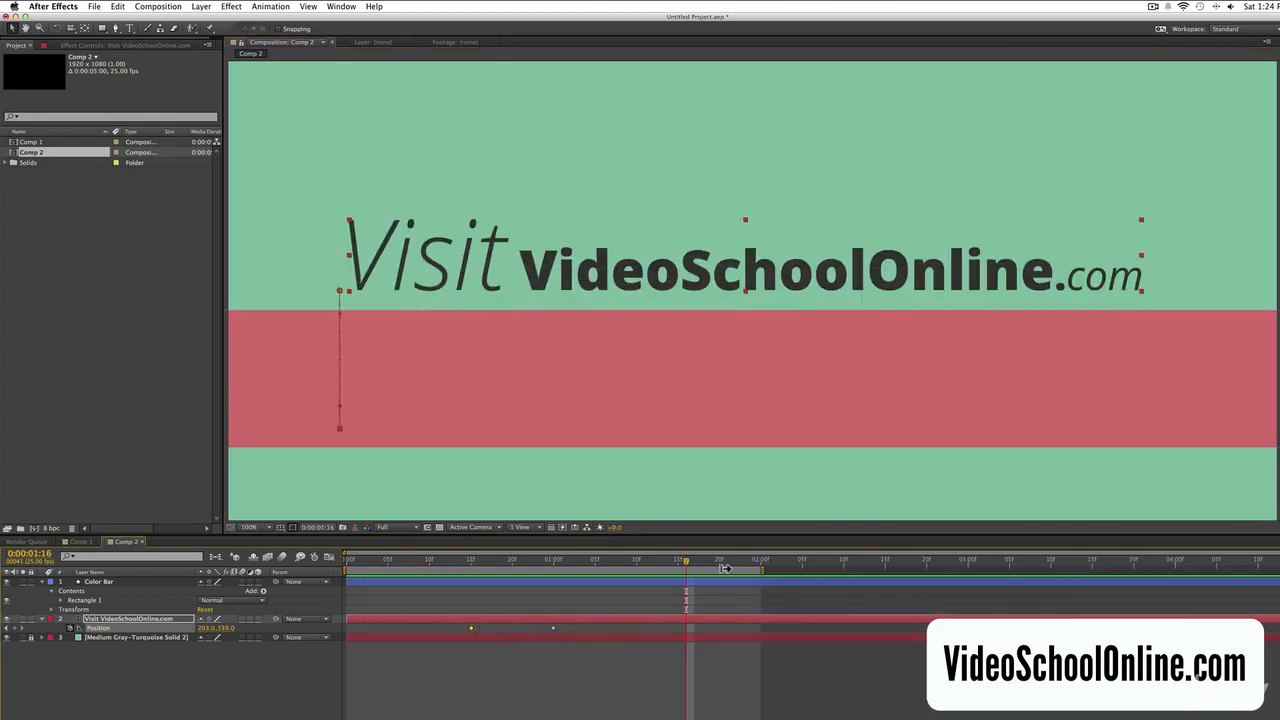
key(space)
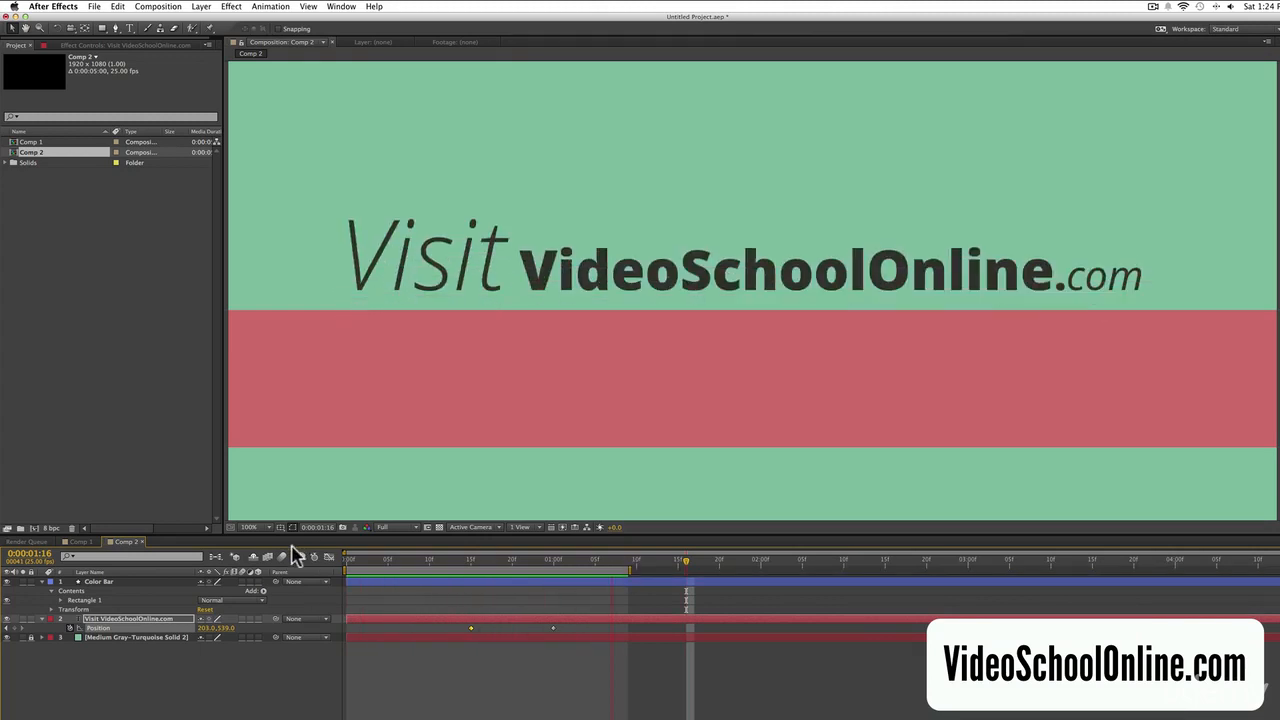
click(80, 541)
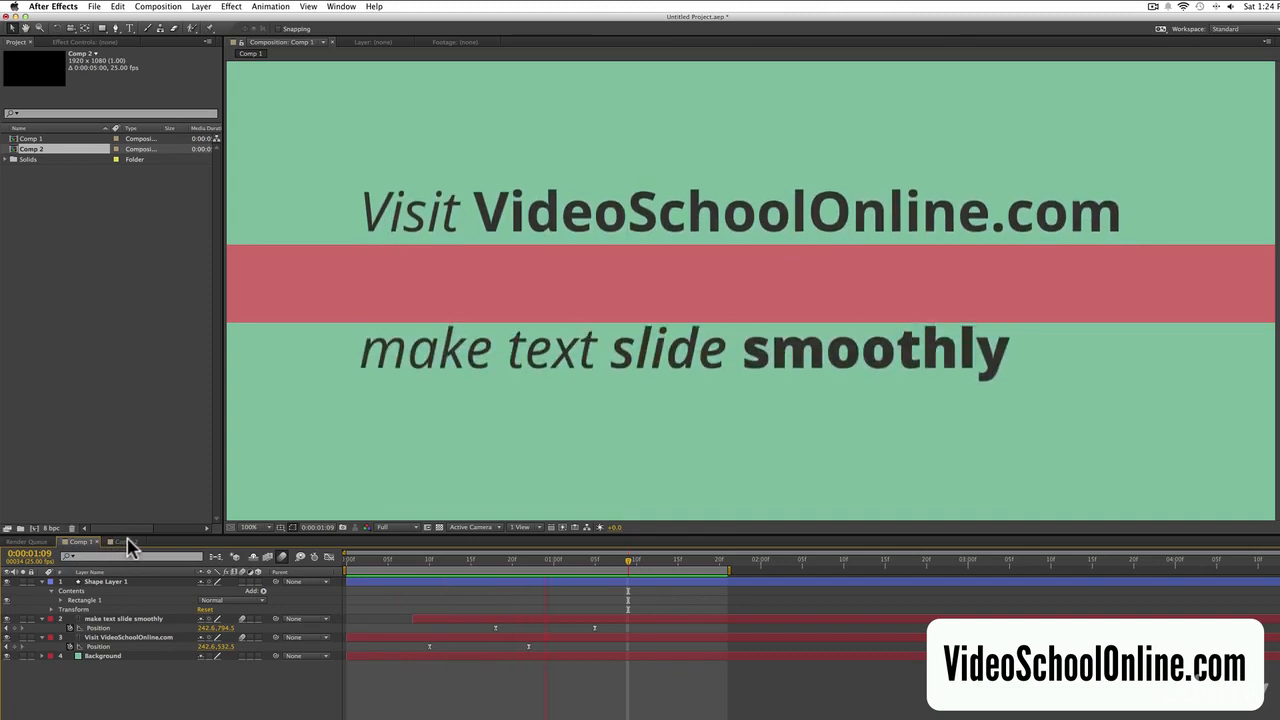
click(126, 542)
- Select both Position keyframes of the text and apply Easy Ease to them
drag(571, 625, 443, 630)
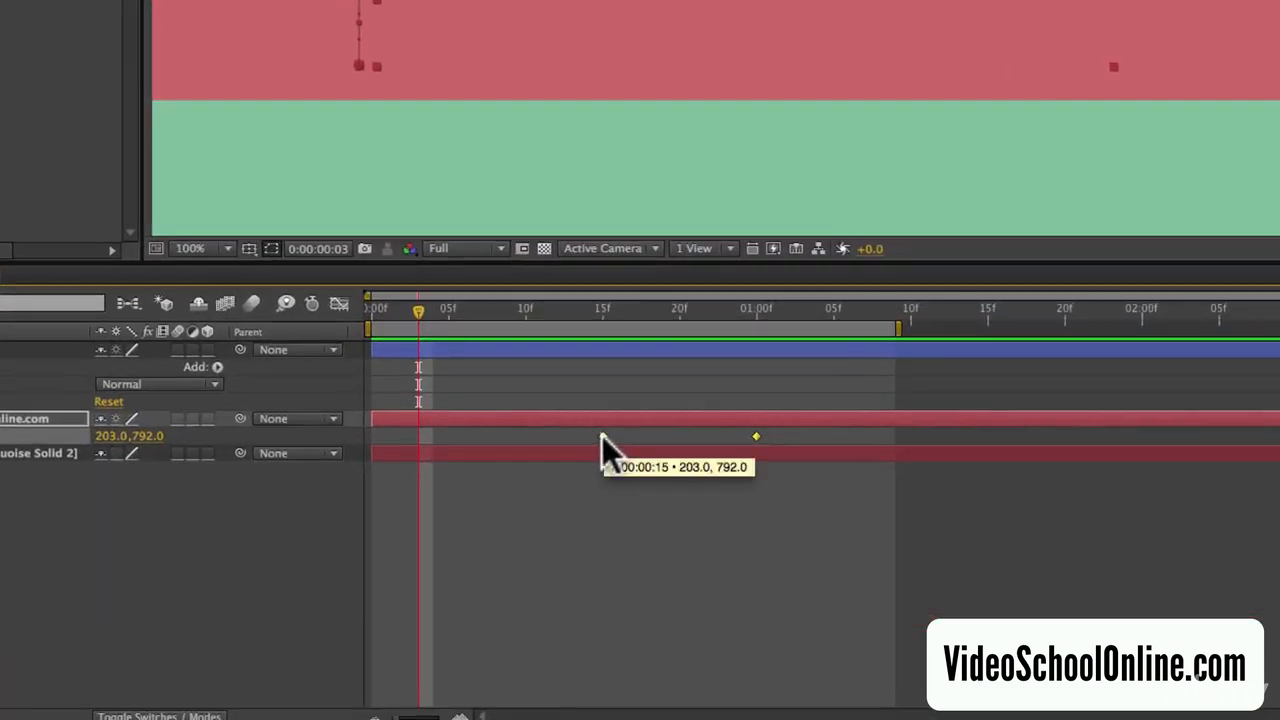
right_click(471, 629)
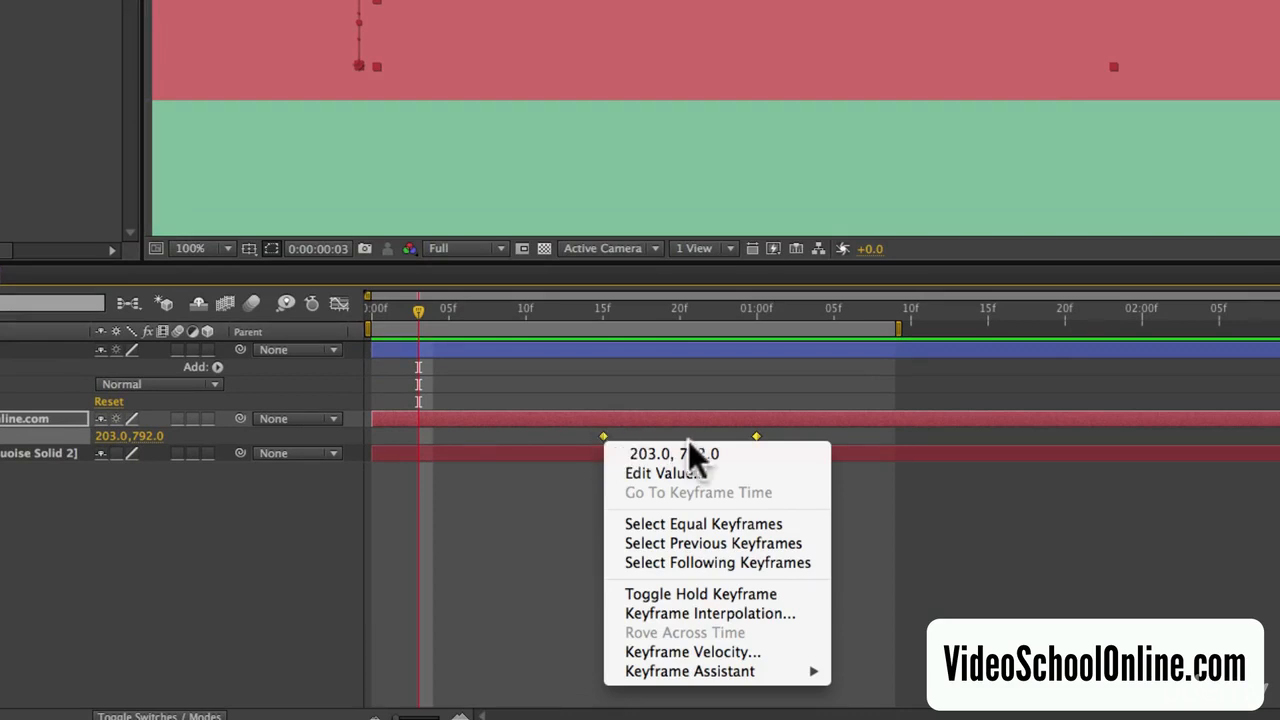
mouse_move(737, 686)
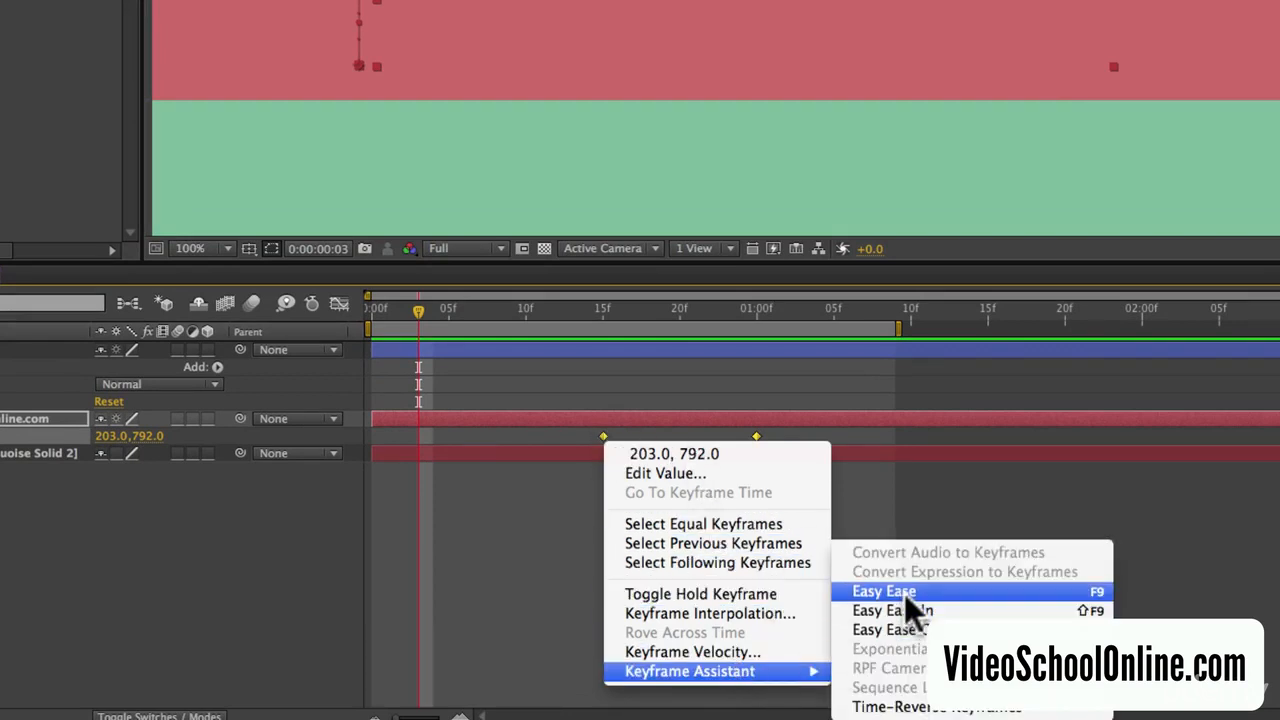
click(956, 598)
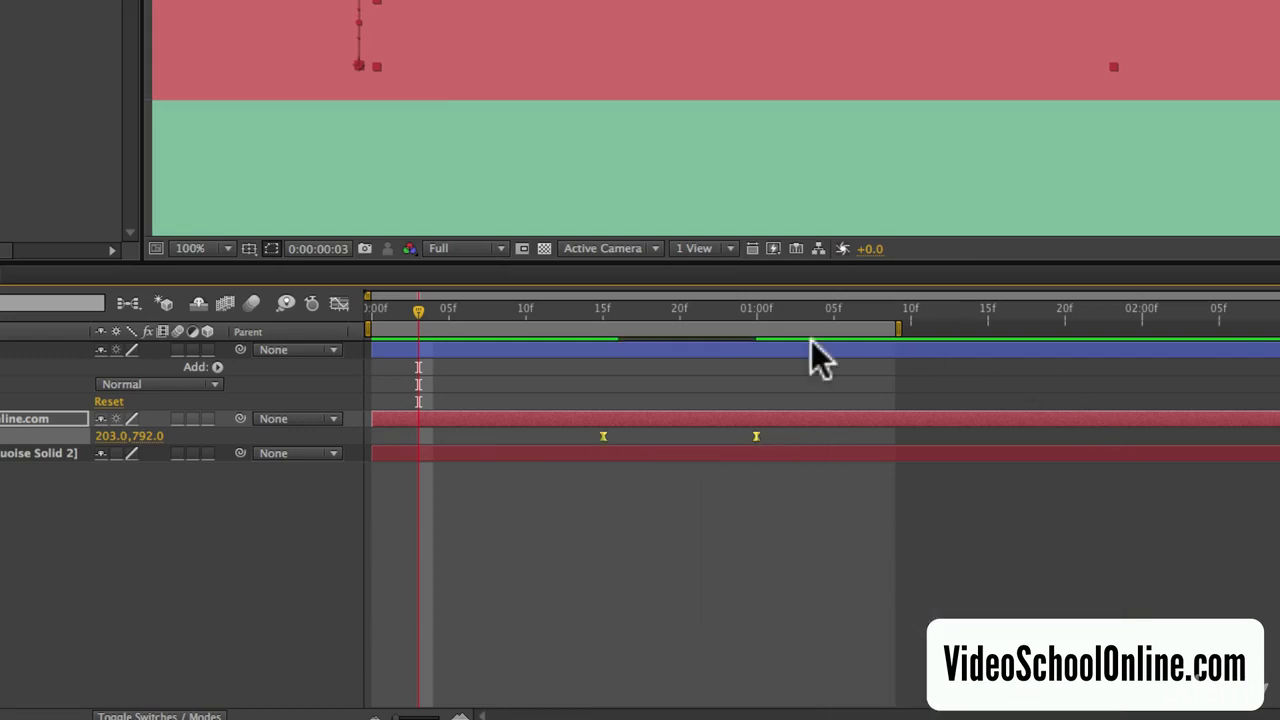
- Preview and scrub through the eased text animation
key(KP_0)
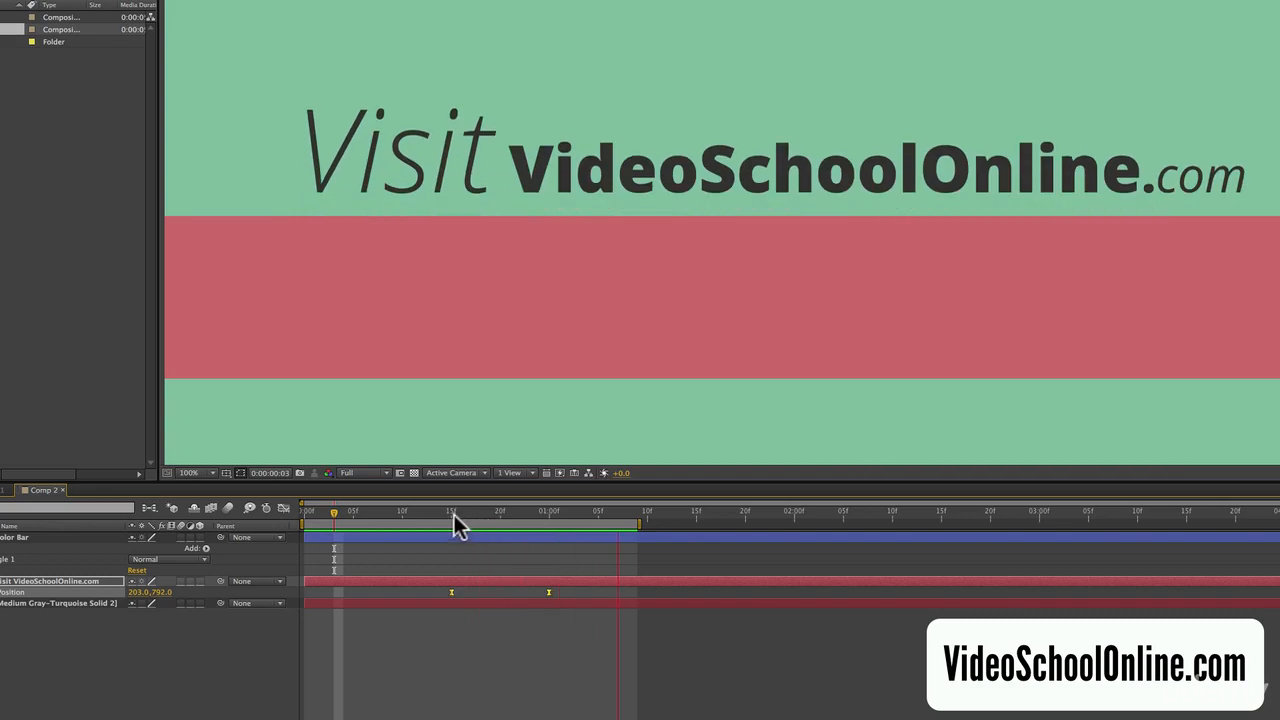
key(space)
drag(450, 515, 538, 522)
key(space)
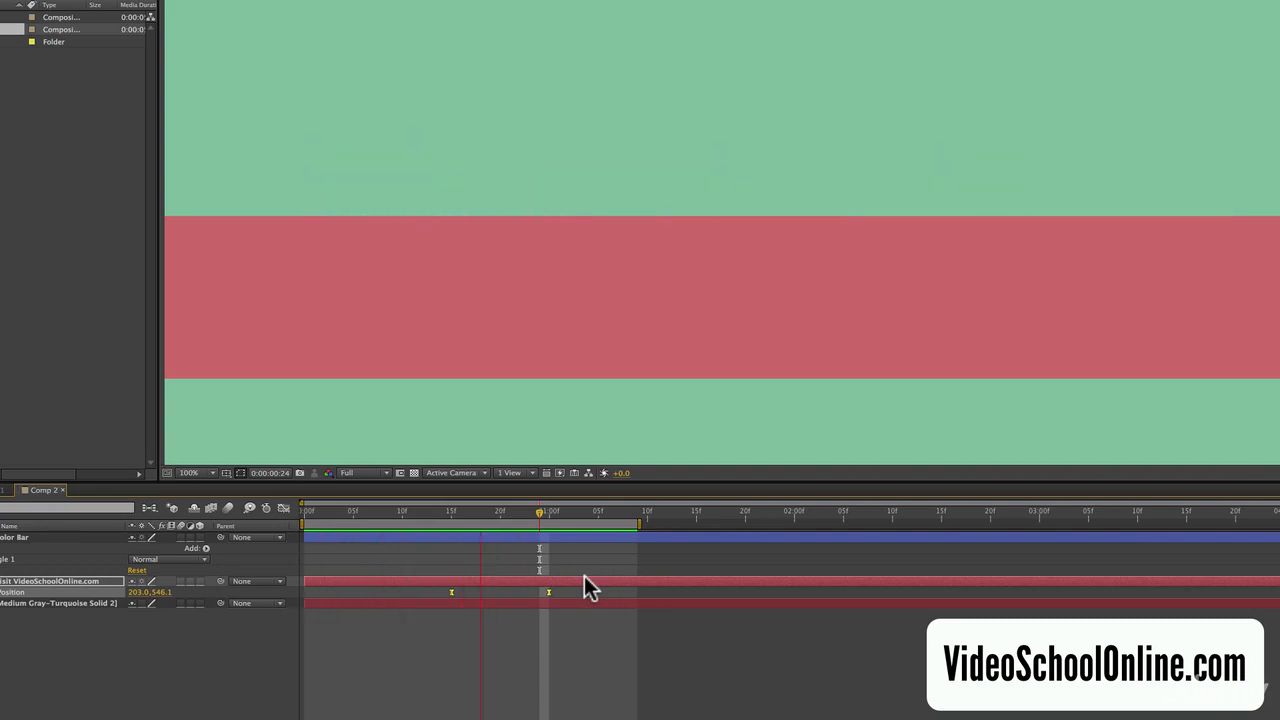
key(space)
drag(482, 509, 525, 509)
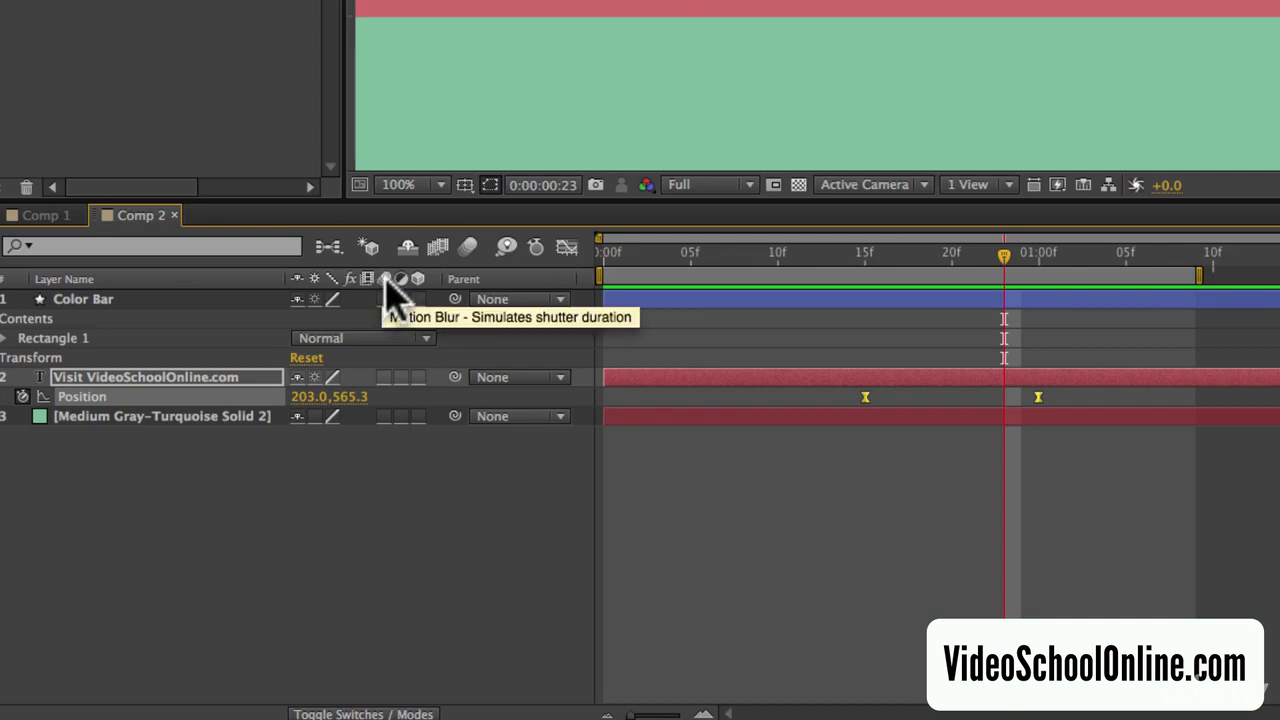
- Enable motion blur on the text layer and turn on motion blur for the composition
click(384, 377)
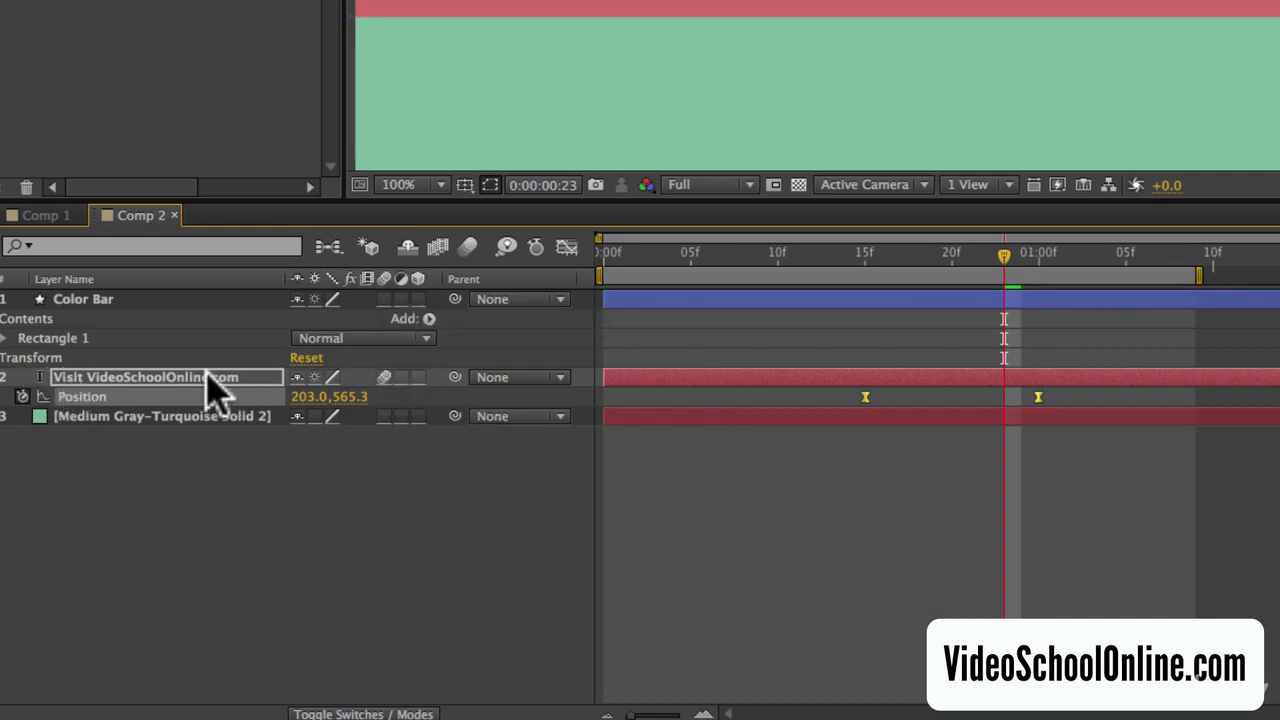
click(466, 242)
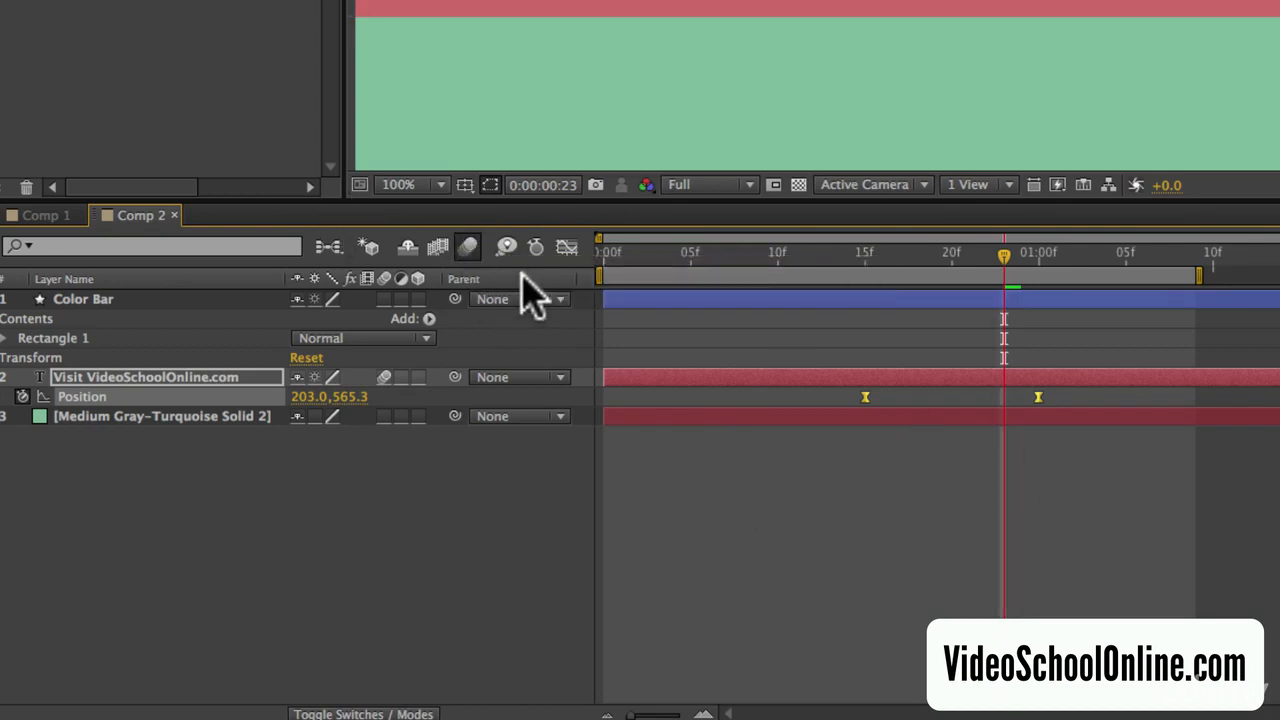
- Preview the motion-blurred slide and compare it with the Comp 1 reference
key(KP_0)
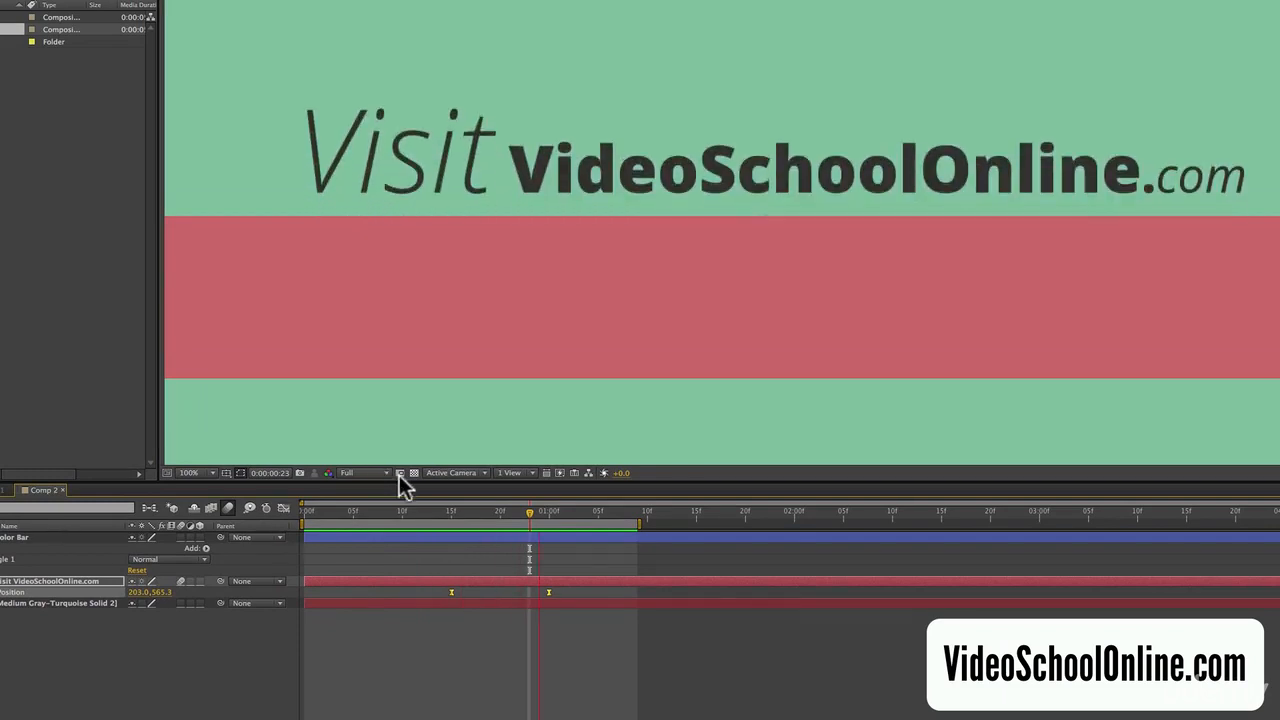
drag(451, 520, 519, 507)
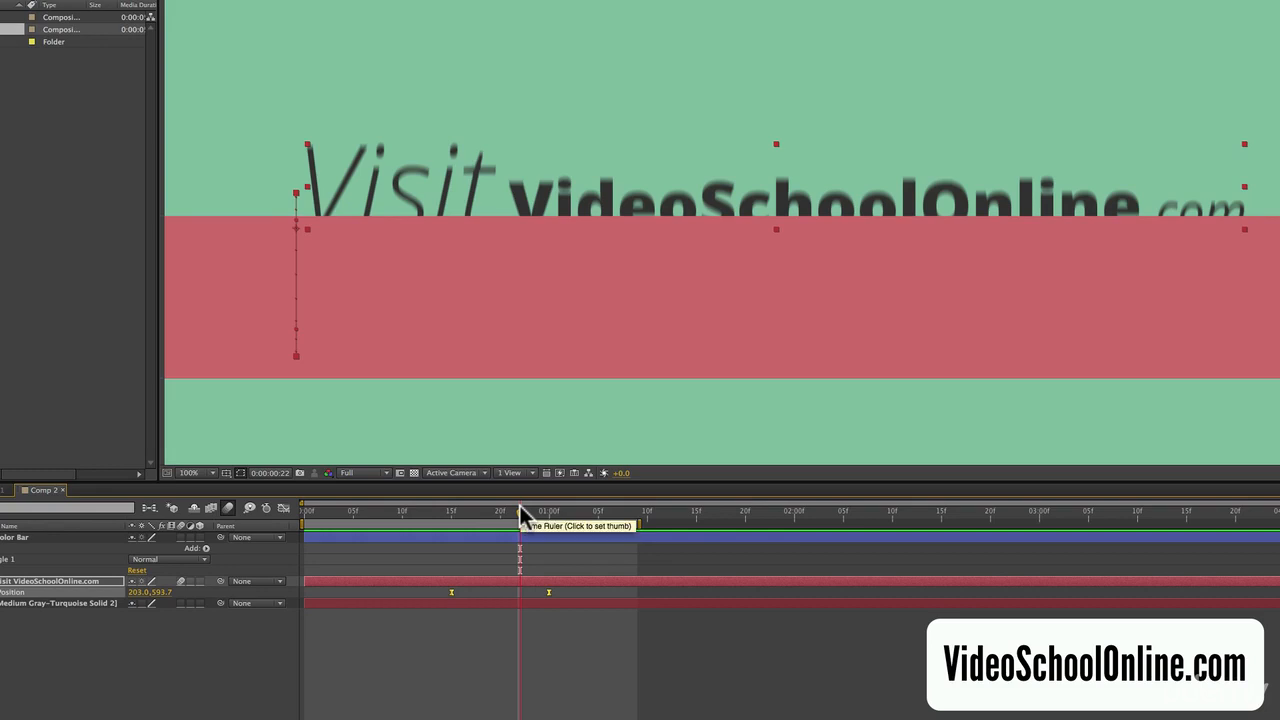
key(KP_0)
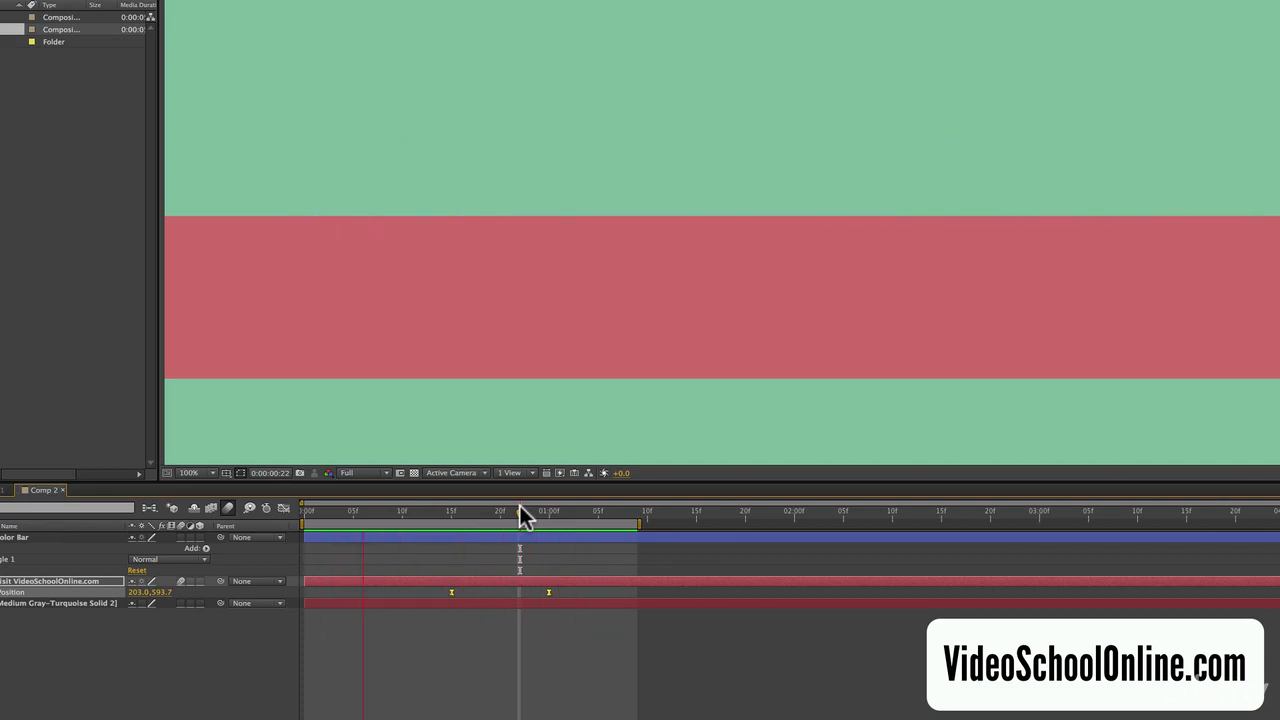
key(space)
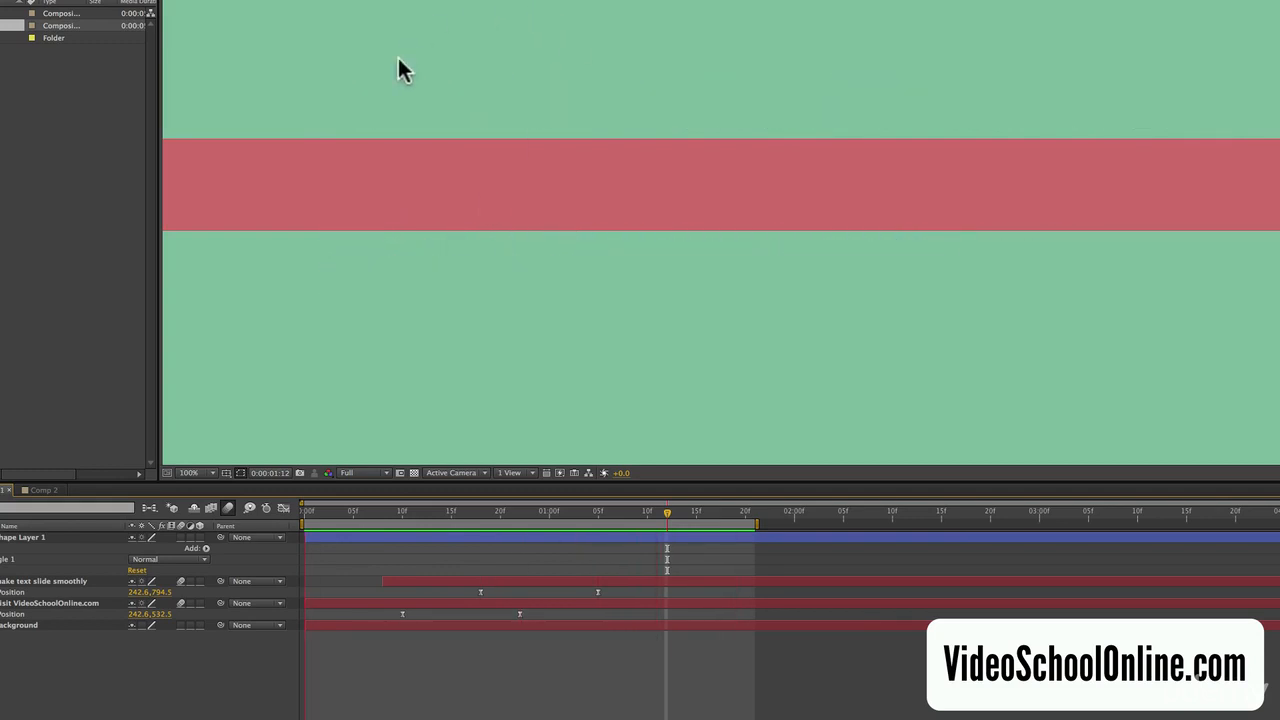
click(40, 491)
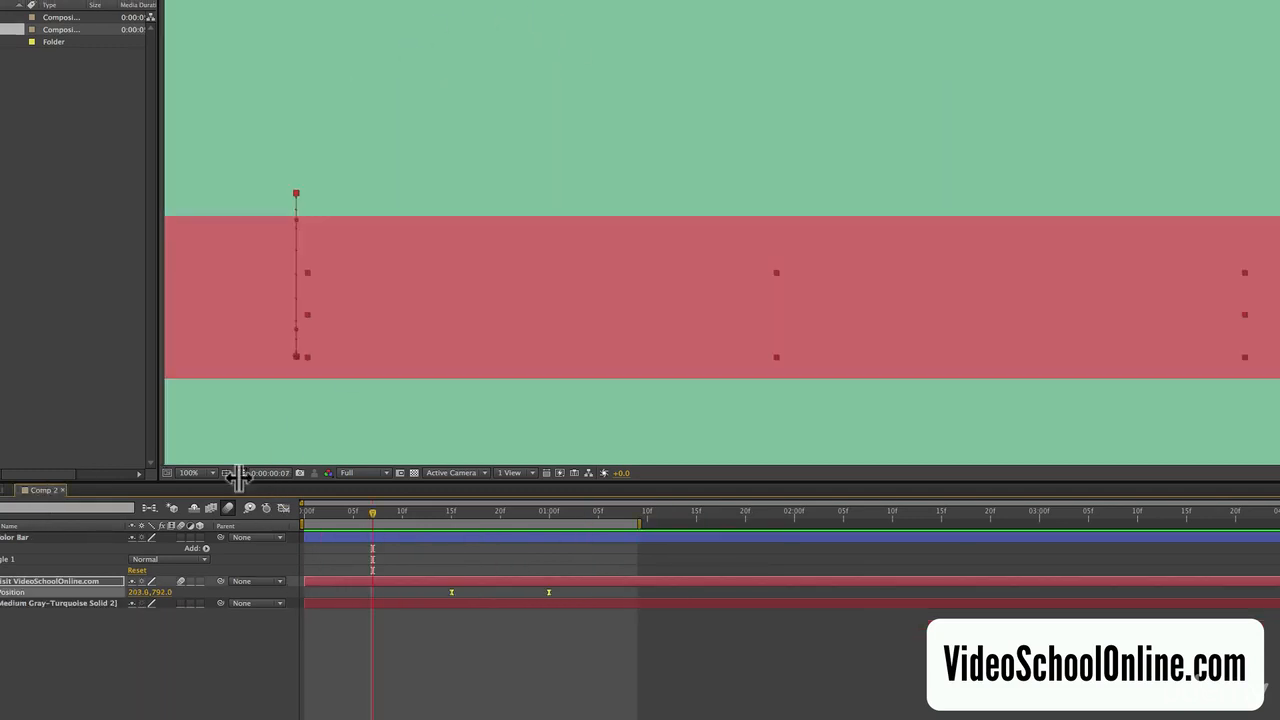
click(539, 512)
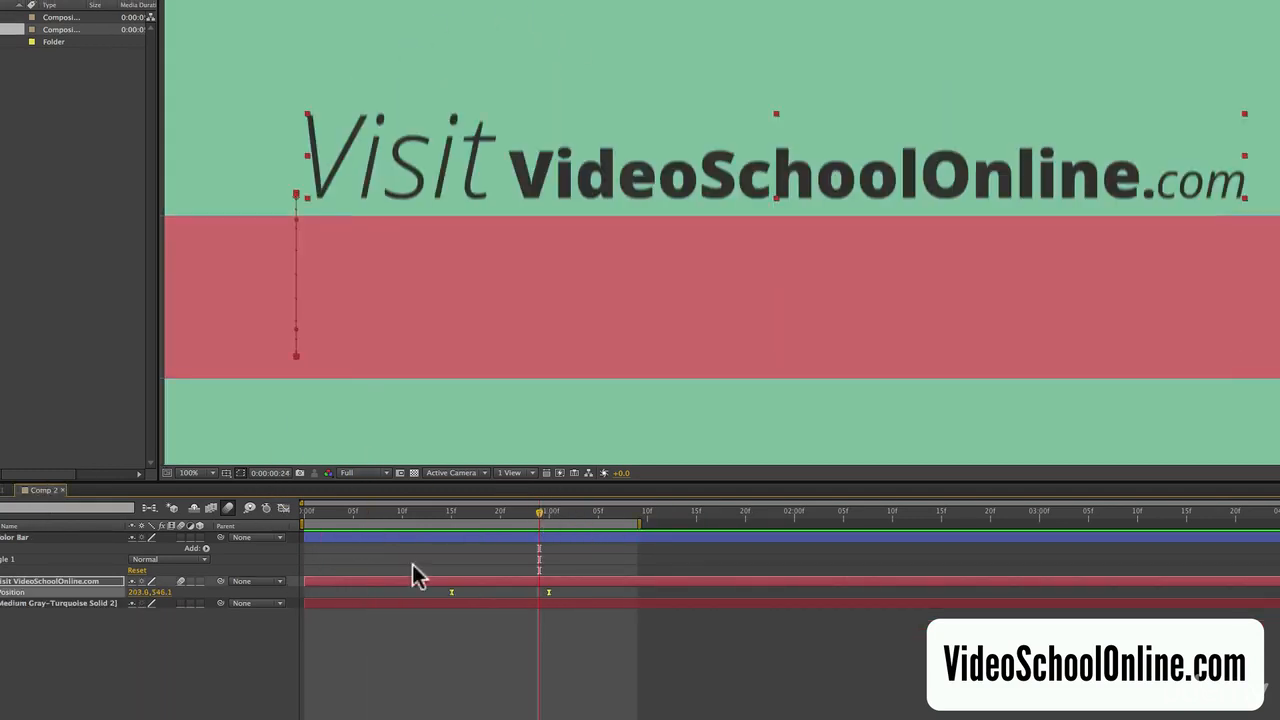
drag(568, 594, 392, 588)
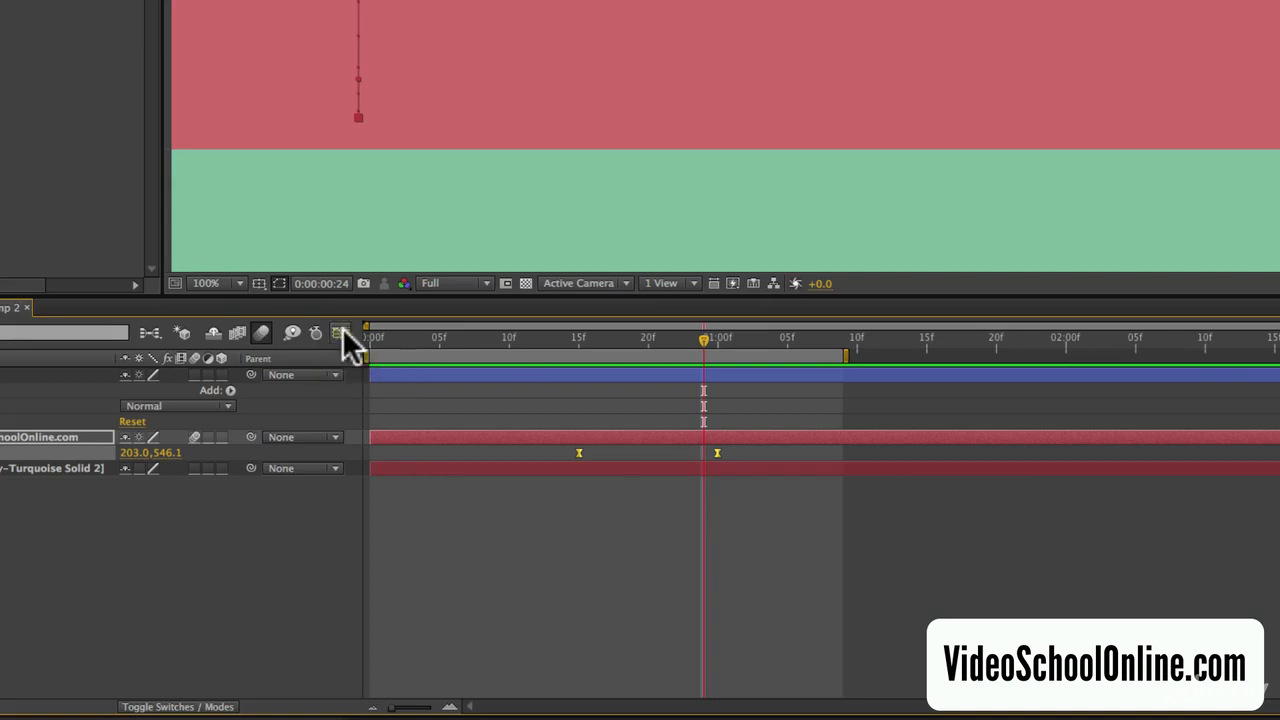
- In the Graph Editor's speed graph, reshape the text's Position easing: shorten the first keyframe's influence and lengthen the last keyframe's
click(283, 508)
drag(706, 295, 783, 118)
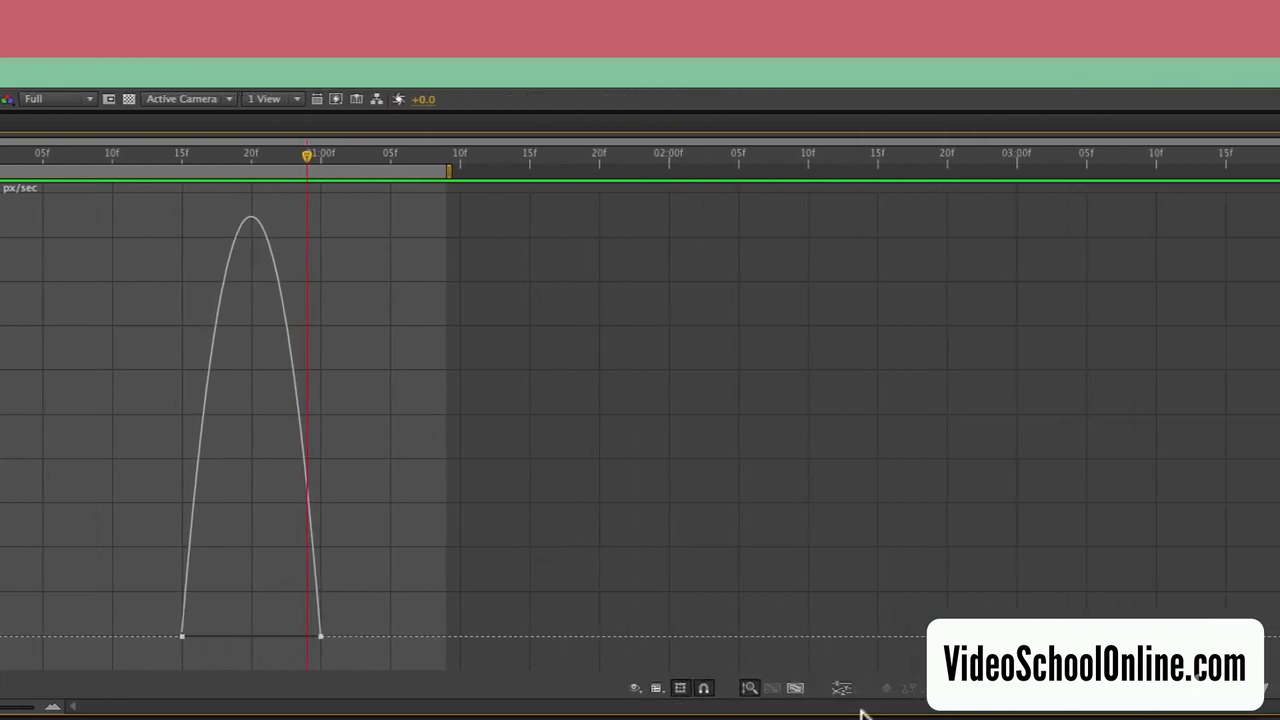
click(636, 688)
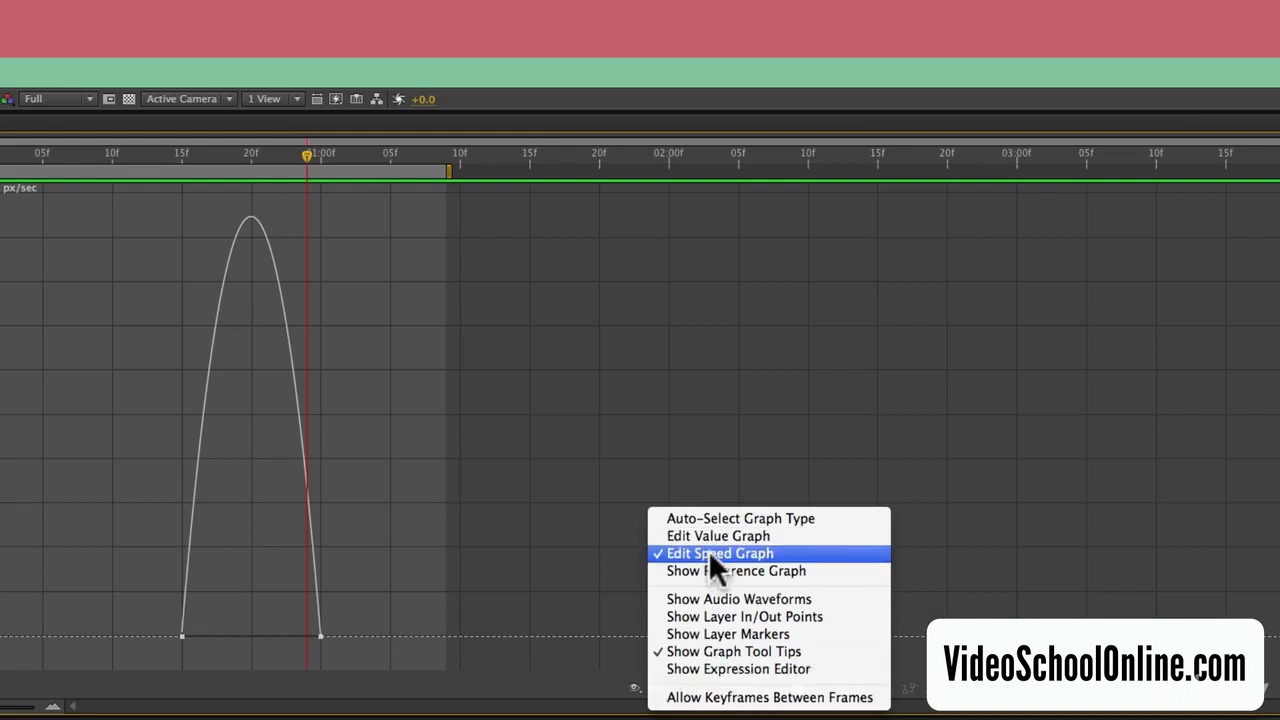
click(709, 552)
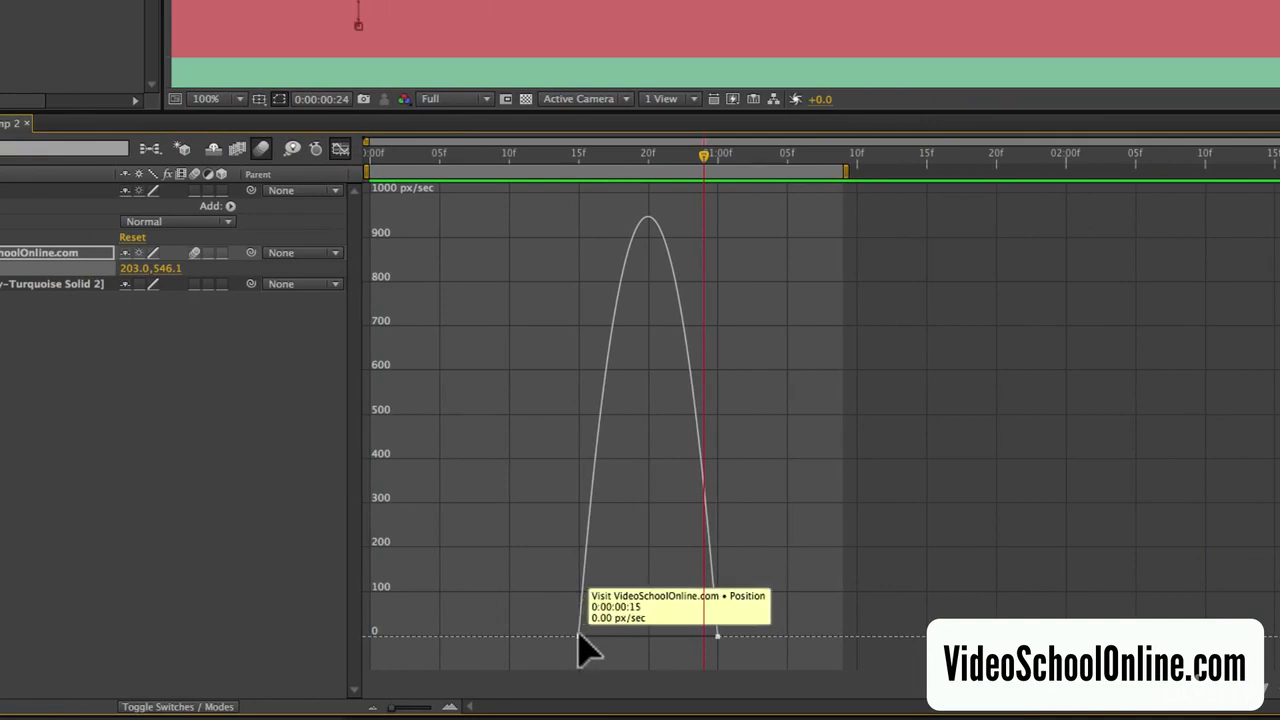
click(579, 636)
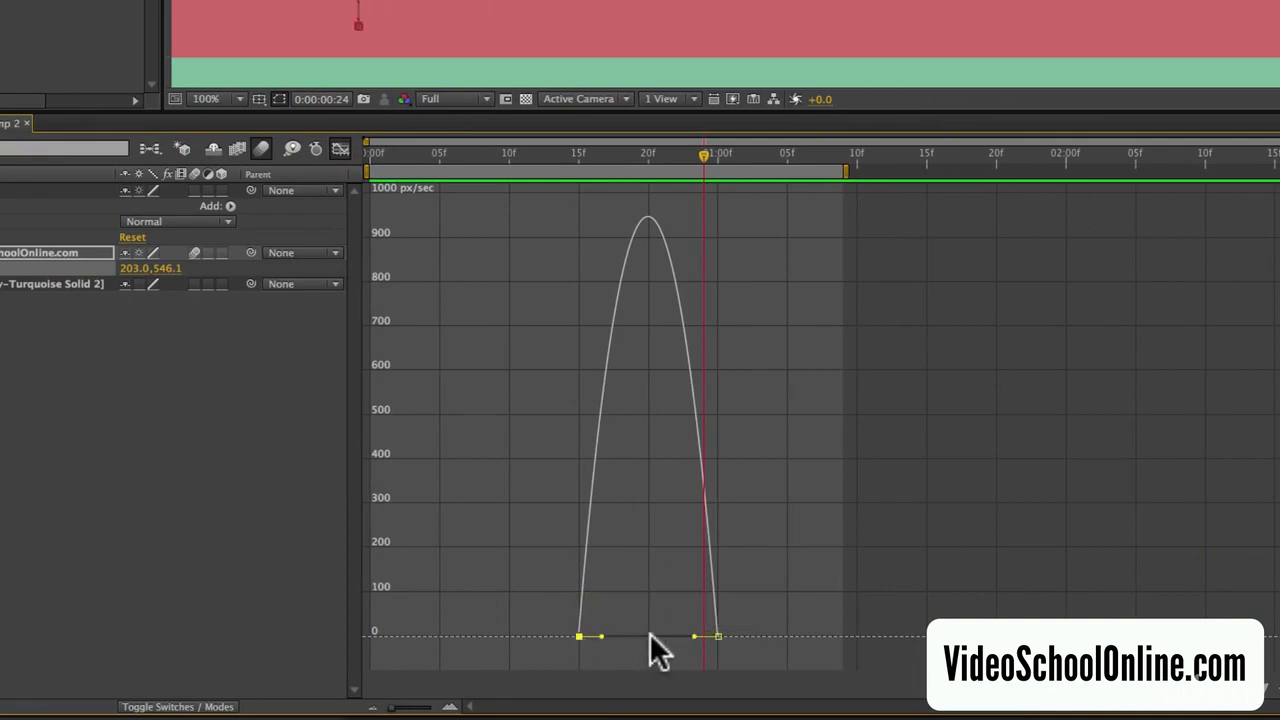
click(718, 636)
drag(687, 635, 655, 633)
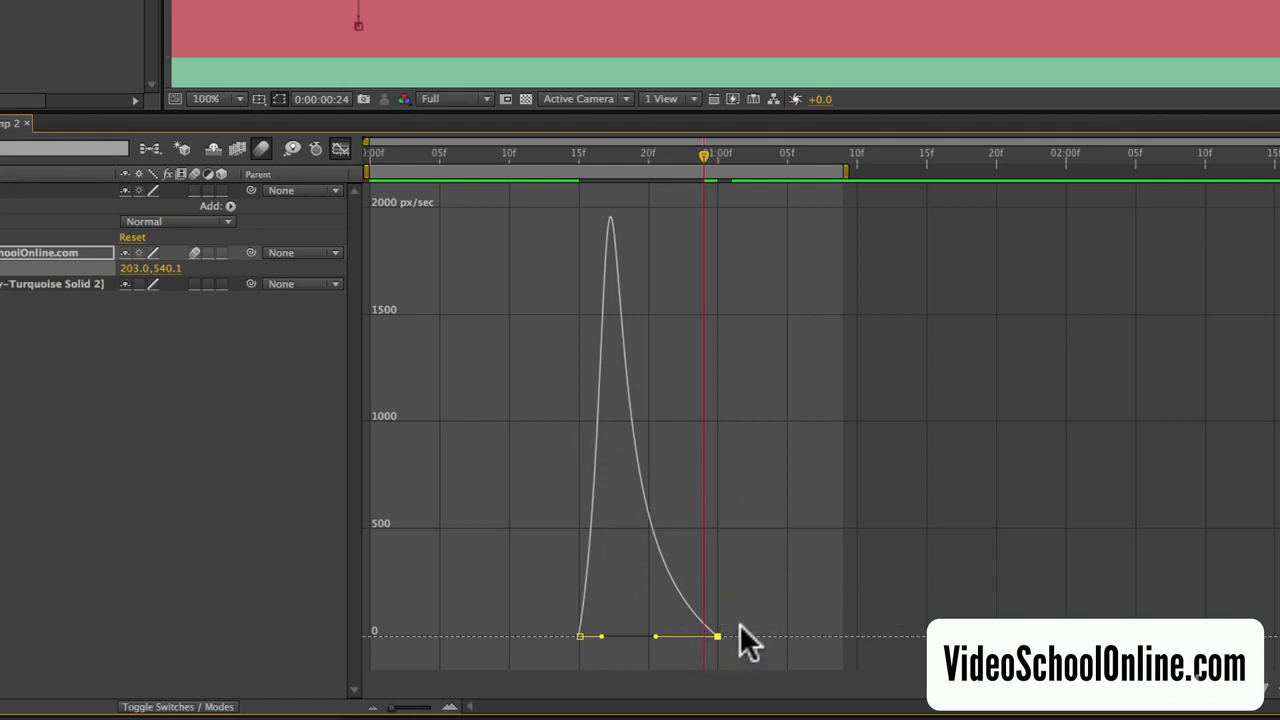
drag(601, 637, 588, 634)
- Scrub through the start of the slide and preview the reshaped animation
mouse_move(582, 152)
mouse_down()
mouse_move(595, 152)
mouse_move(580, 154)
mouse_up()
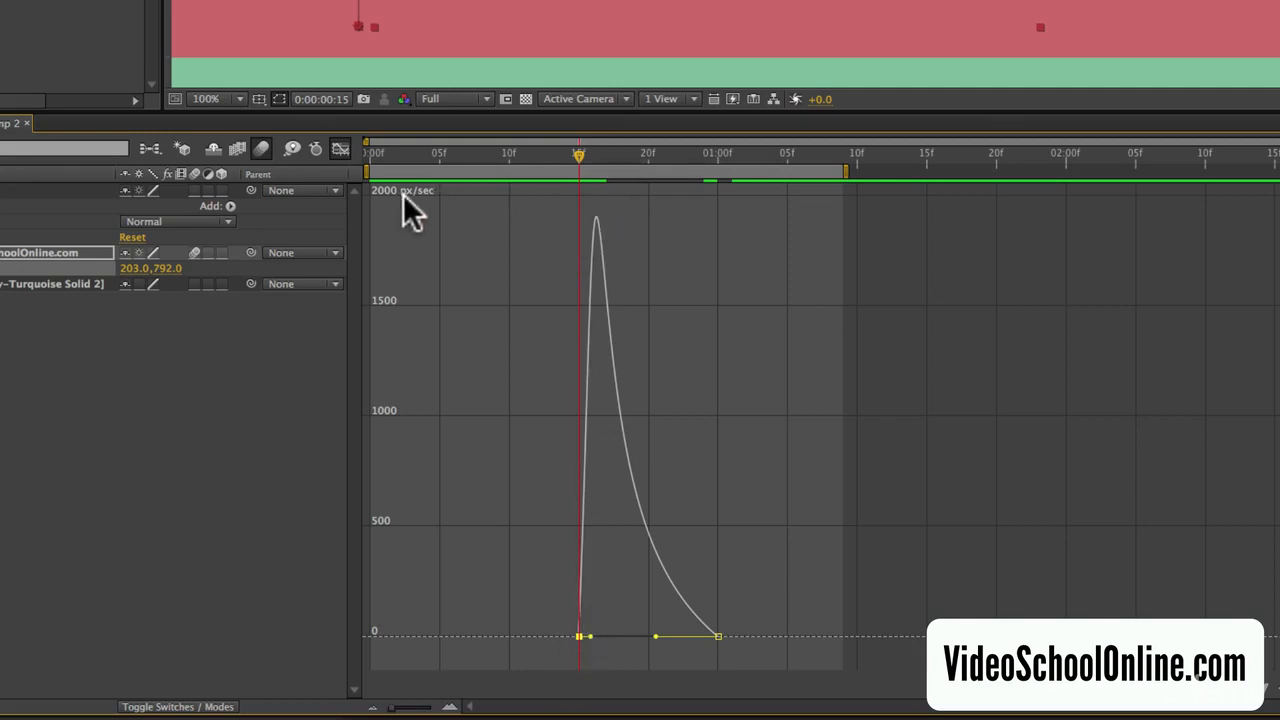
click(590, 153)
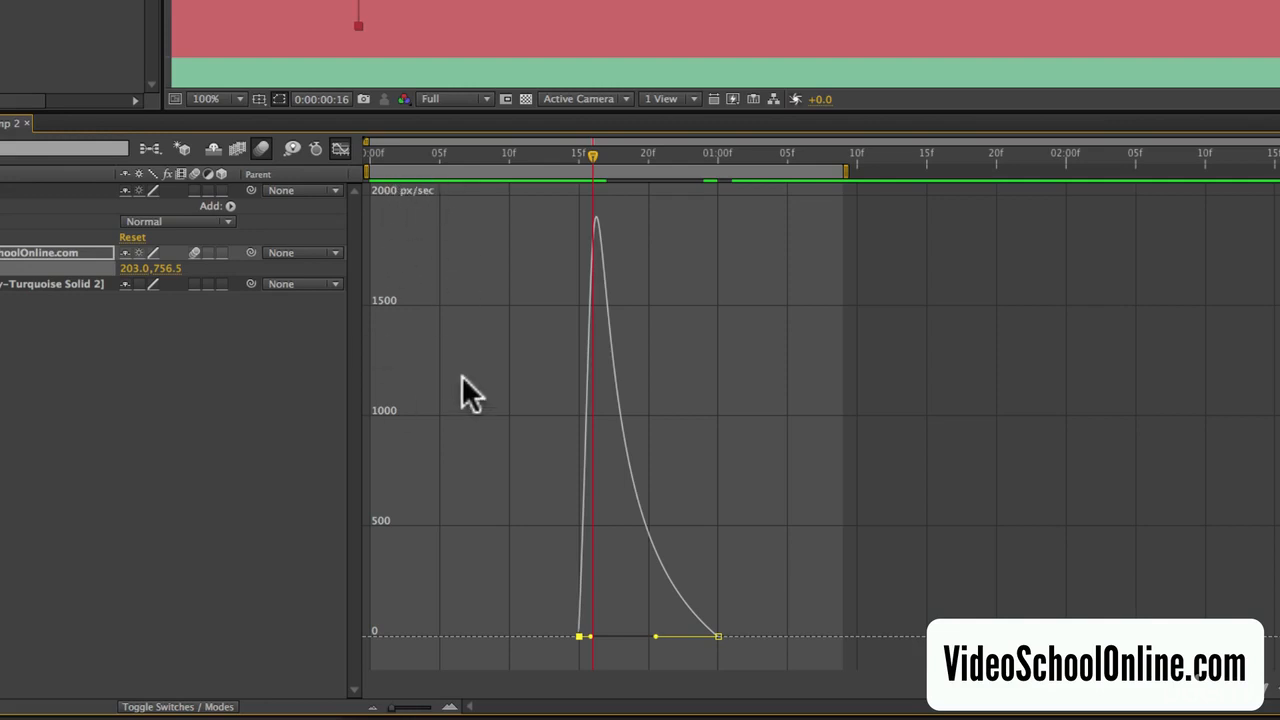
drag(596, 152, 650, 163)
key(KP_0)
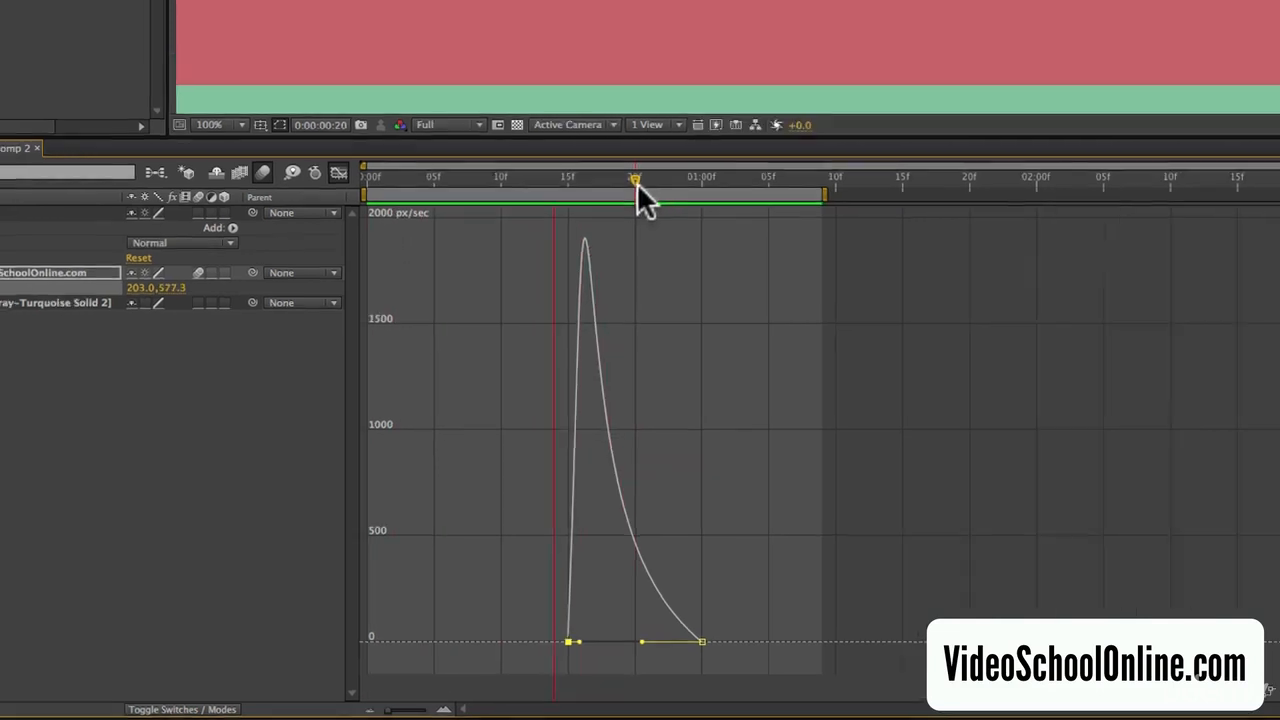